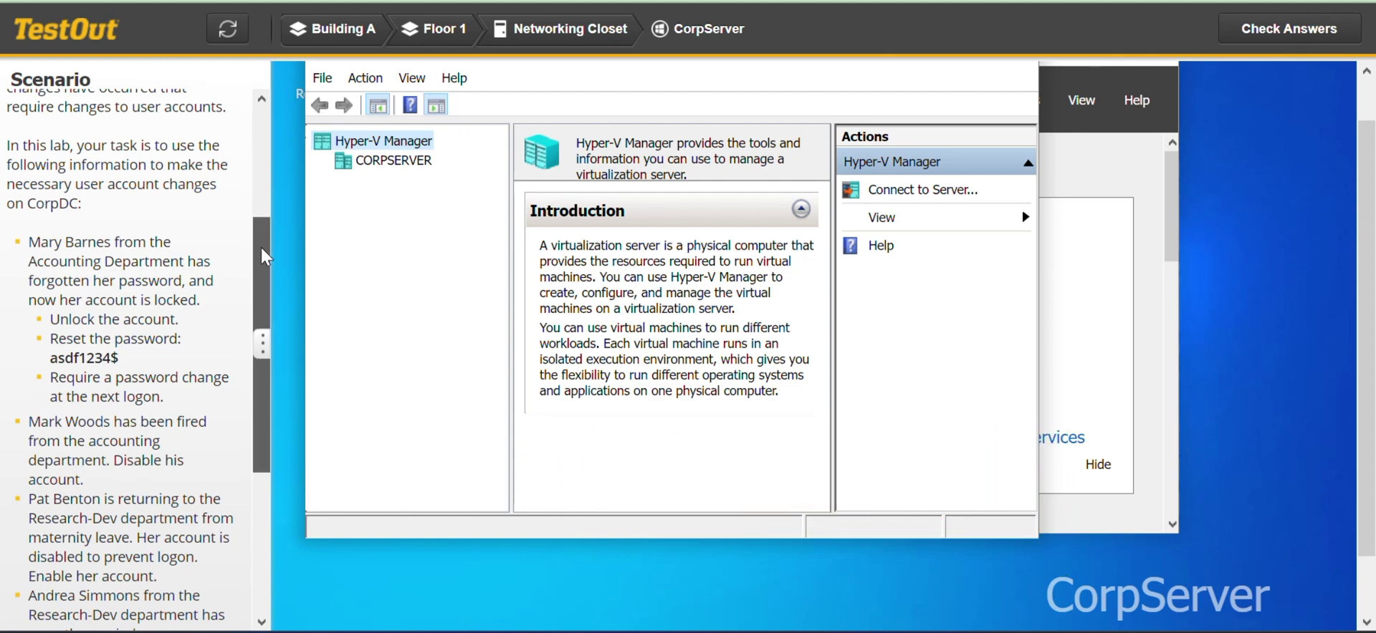
Connect to the CorpDC virtual machine hosted on CORPSERVER.
drag(262, 256, 268, 259)
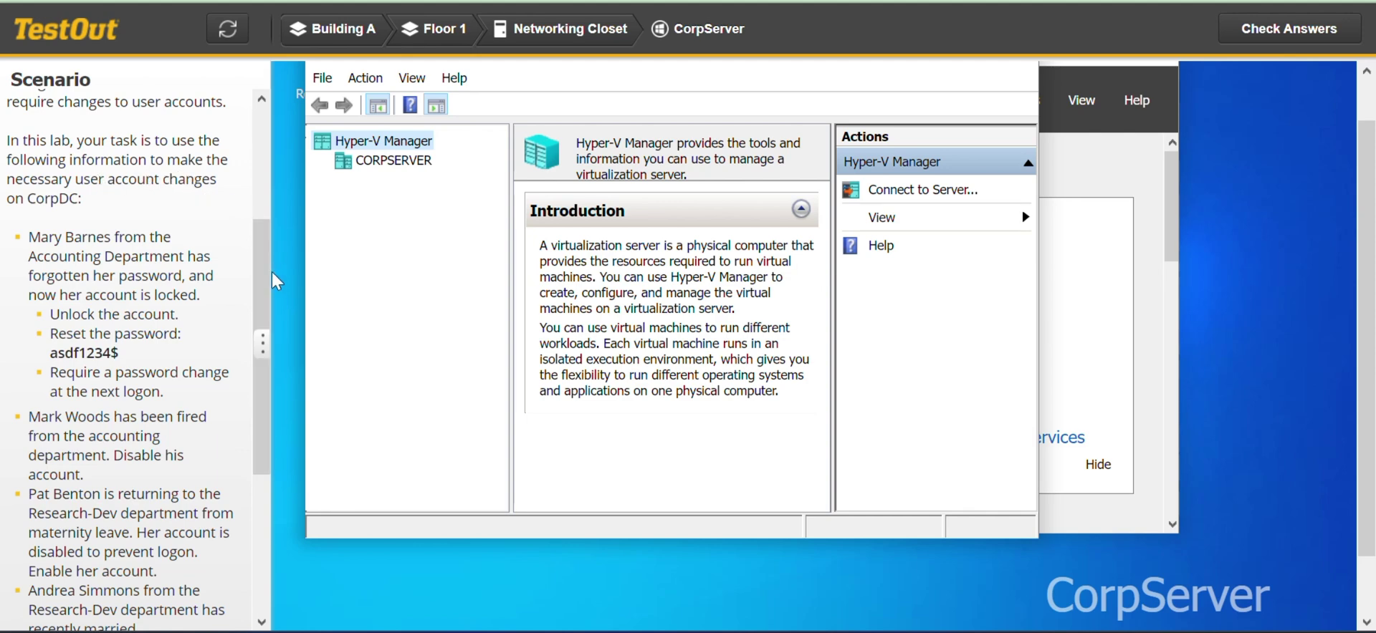
drag(267, 298, 279, 159)
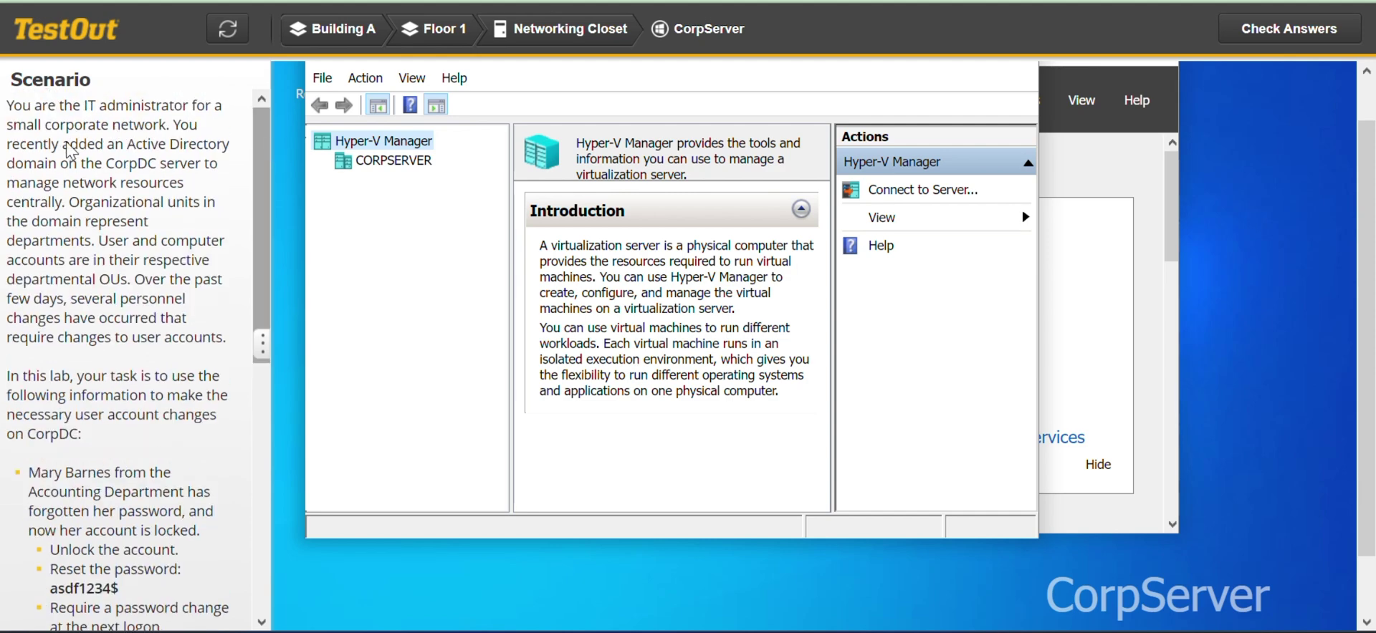
scroll(213, 195, down, 3)
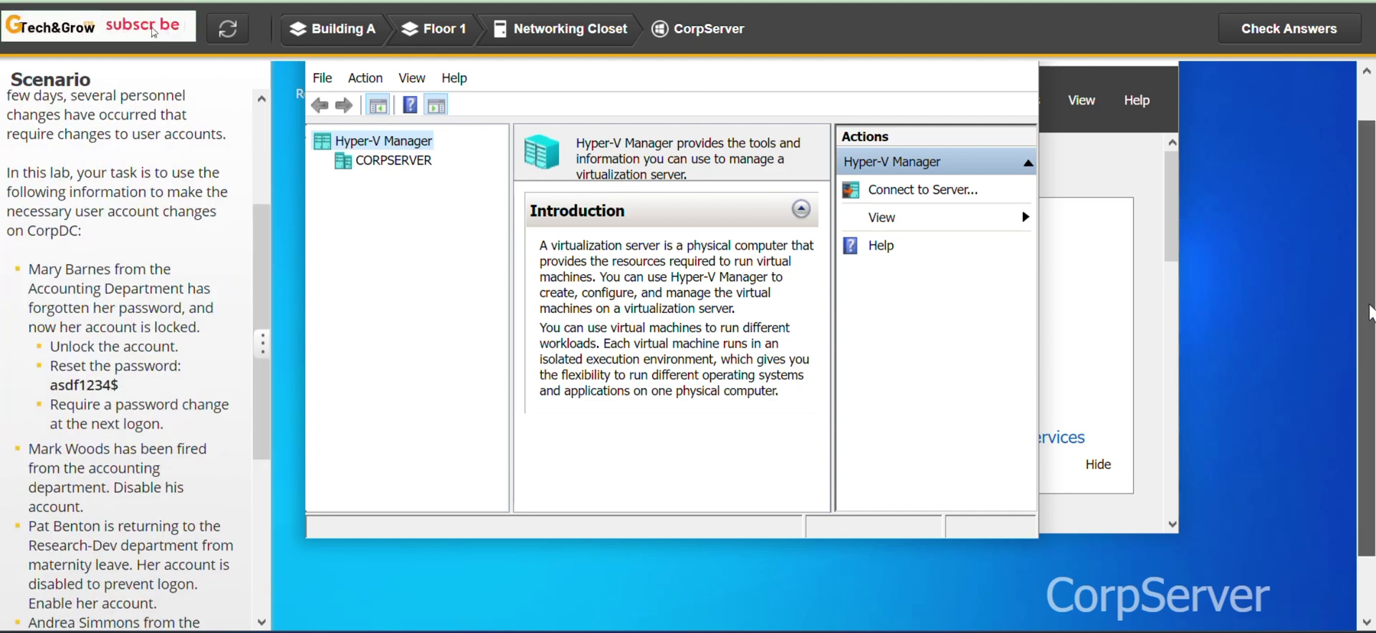
scroll(1331, 193, up, 1)
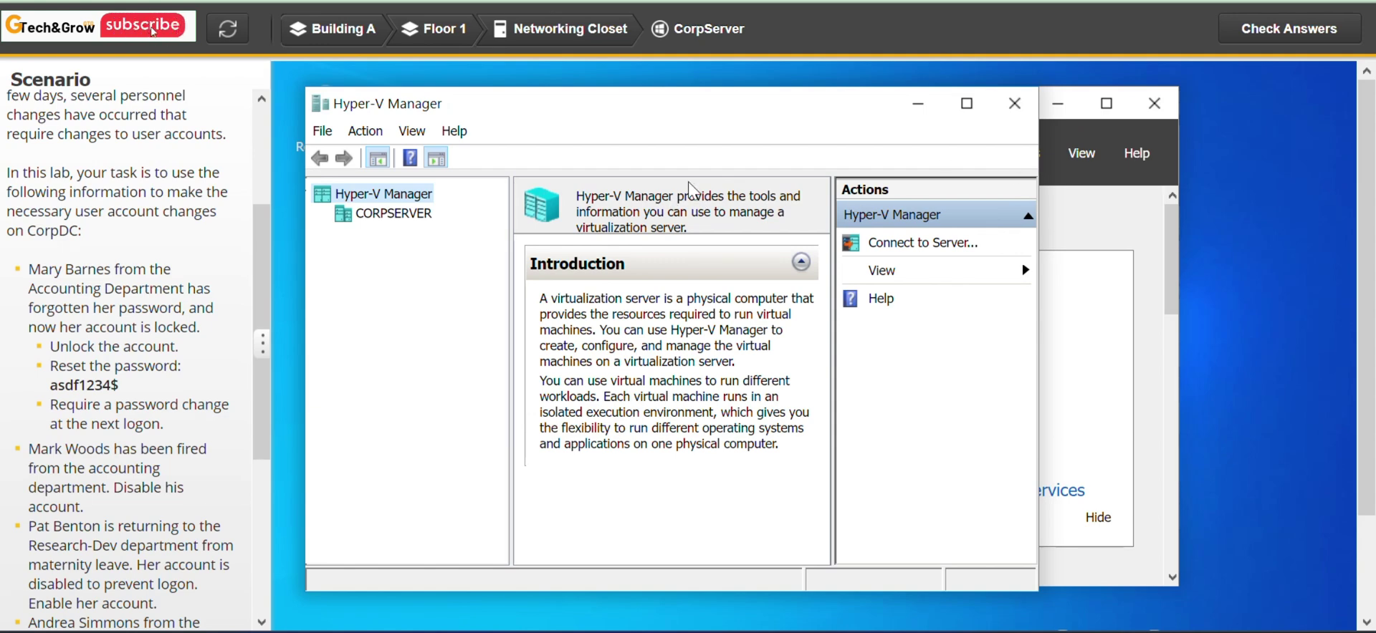
click(422, 209)
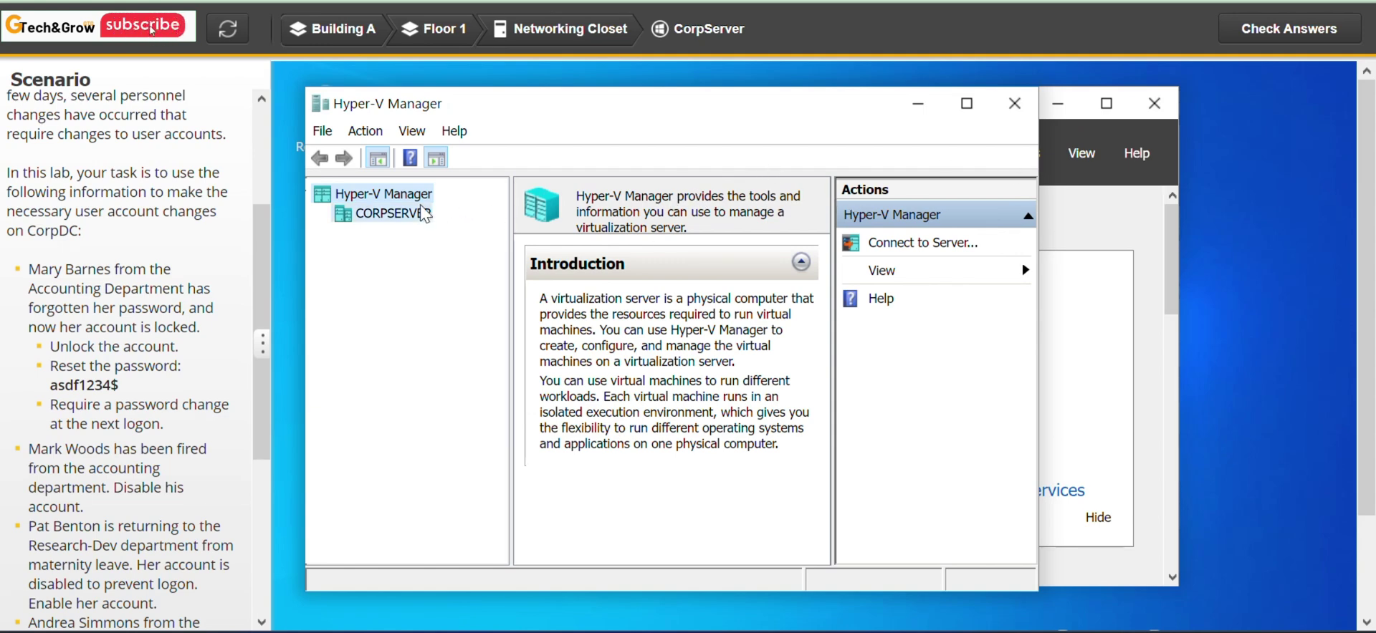
click(632, 259)
double_click(632, 260)
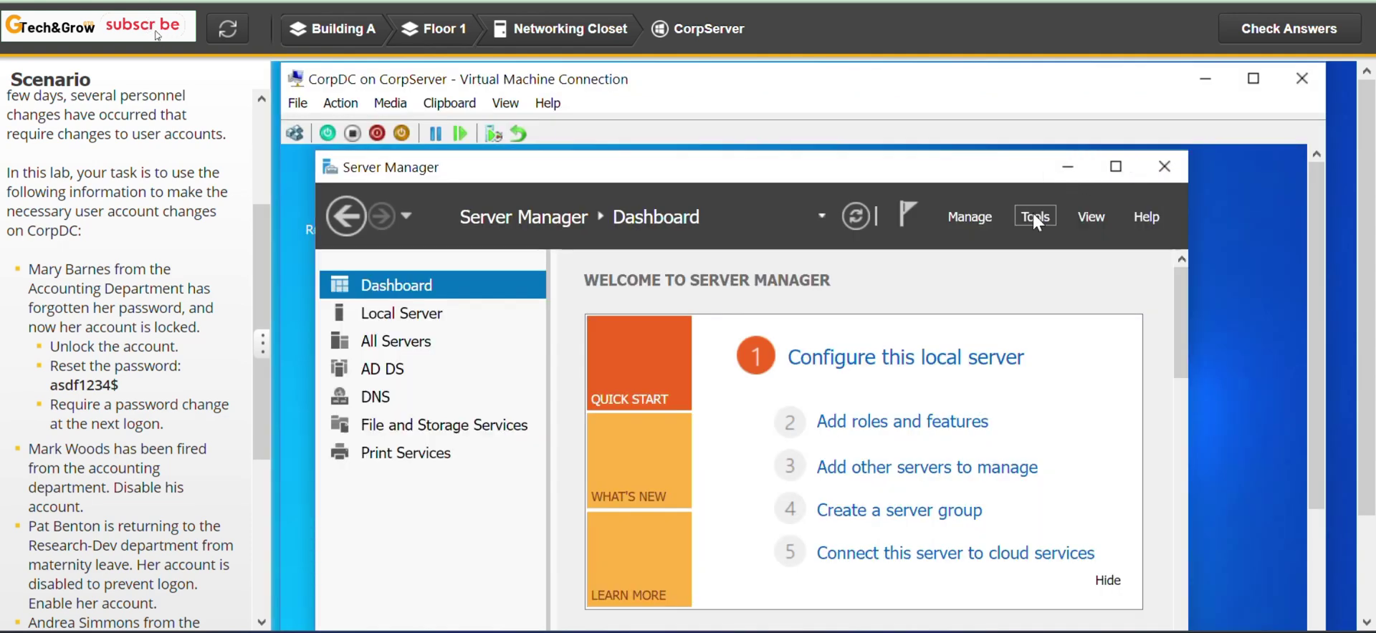
Open Active Directory Users and Computers on CorpDC, expand the CorpNet.local domain and maximize the window.
click(1032, 217)
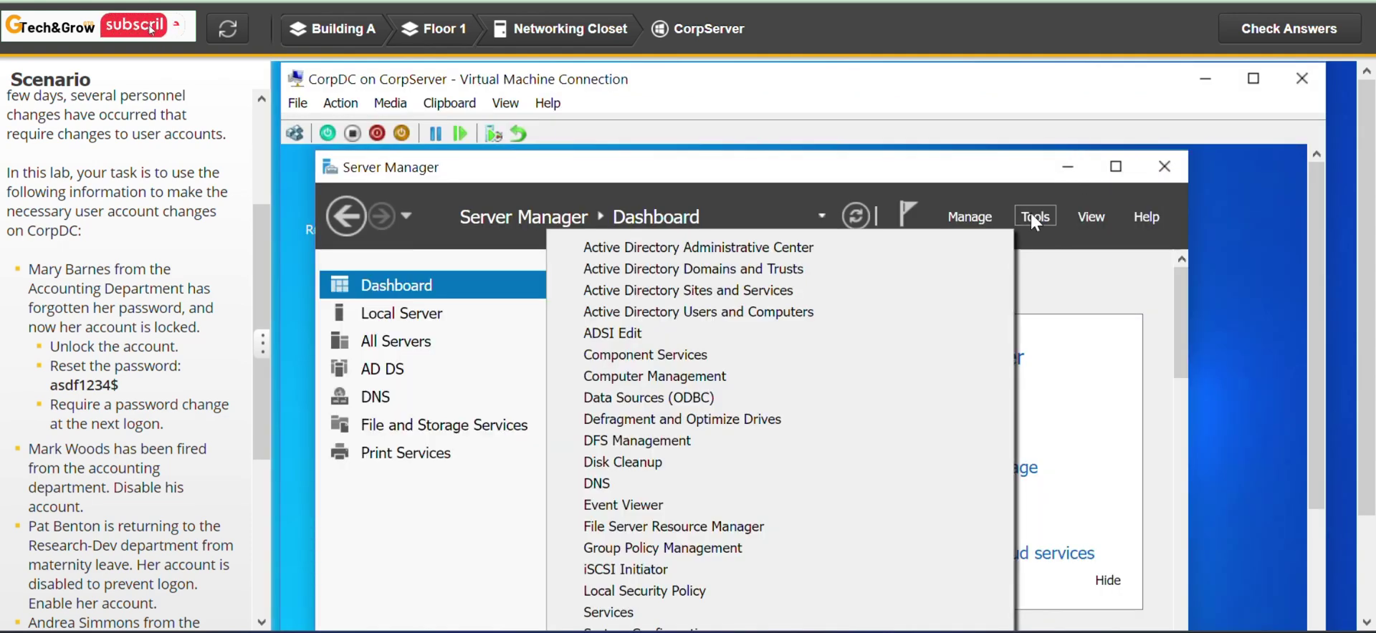
click(756, 317)
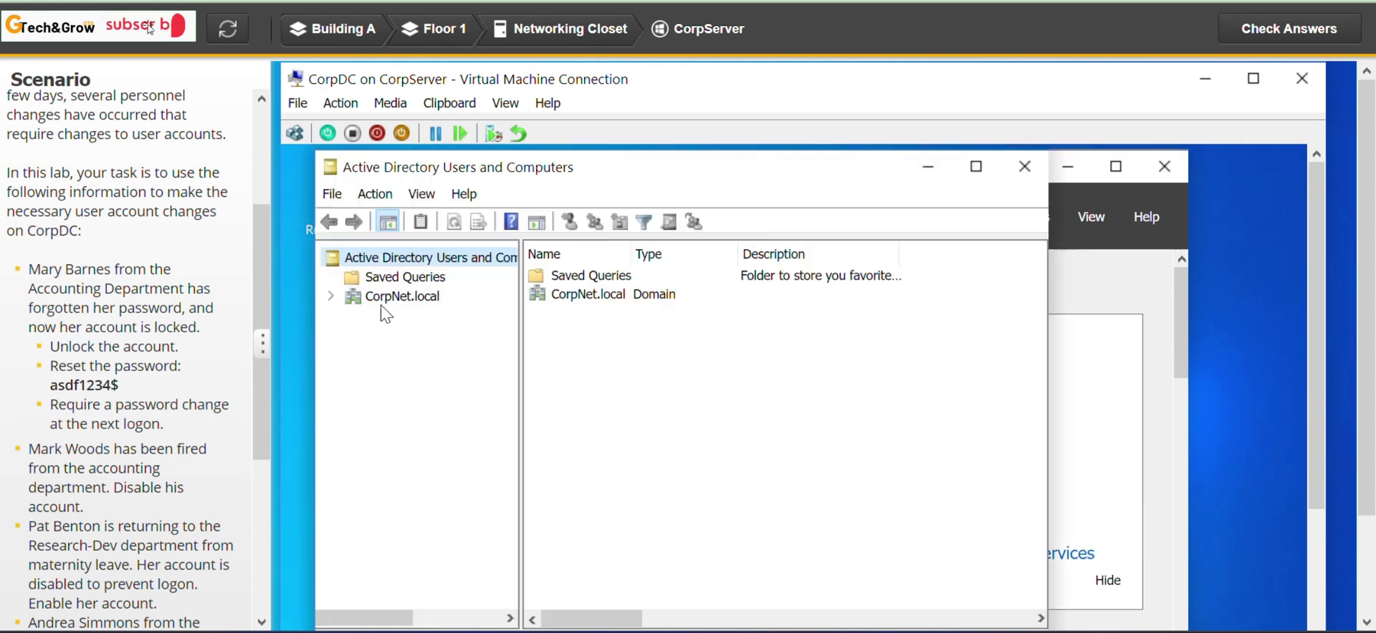
click(331, 296)
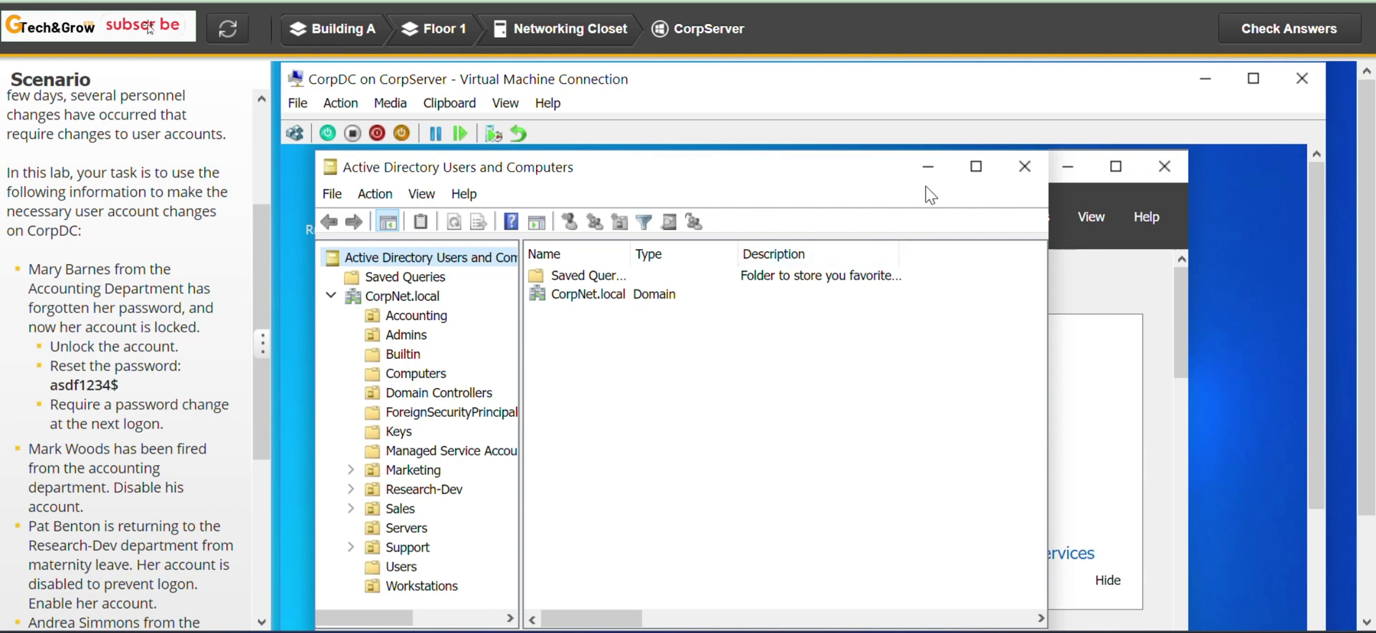
click(975, 167)
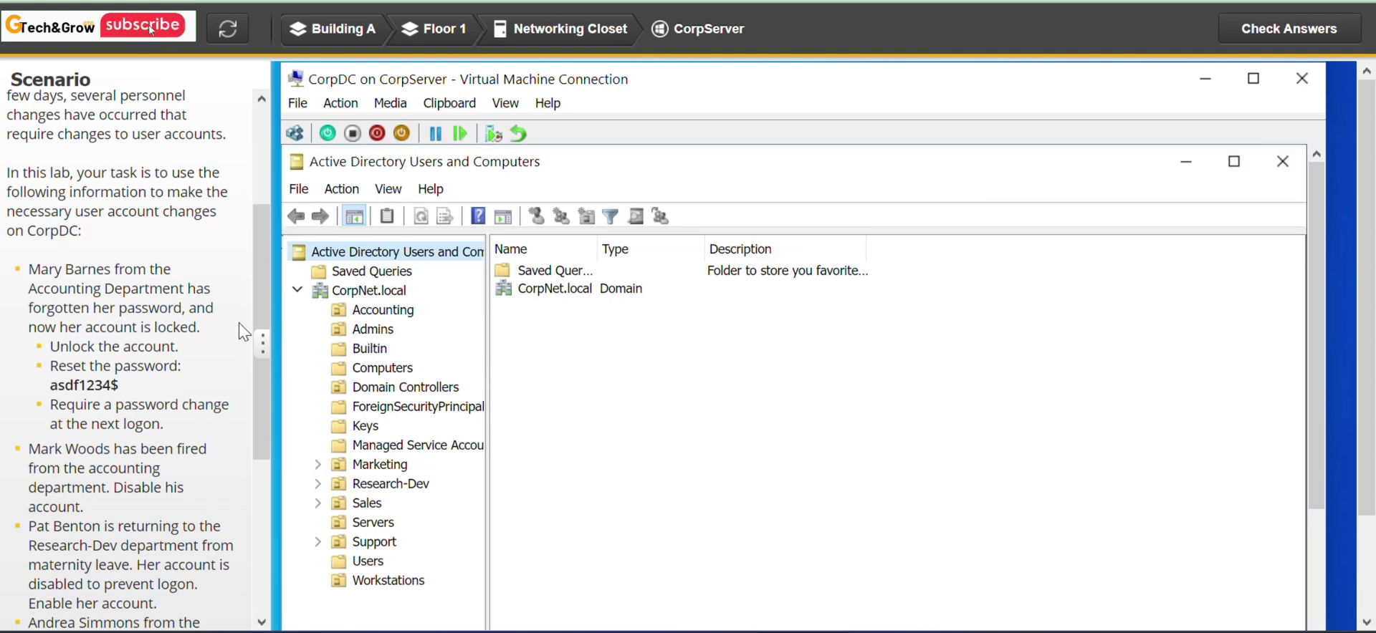
Unlock the account of the Accounting OU user who forgot her password, through the account's properties.
scroll(256, 305, down, 1)
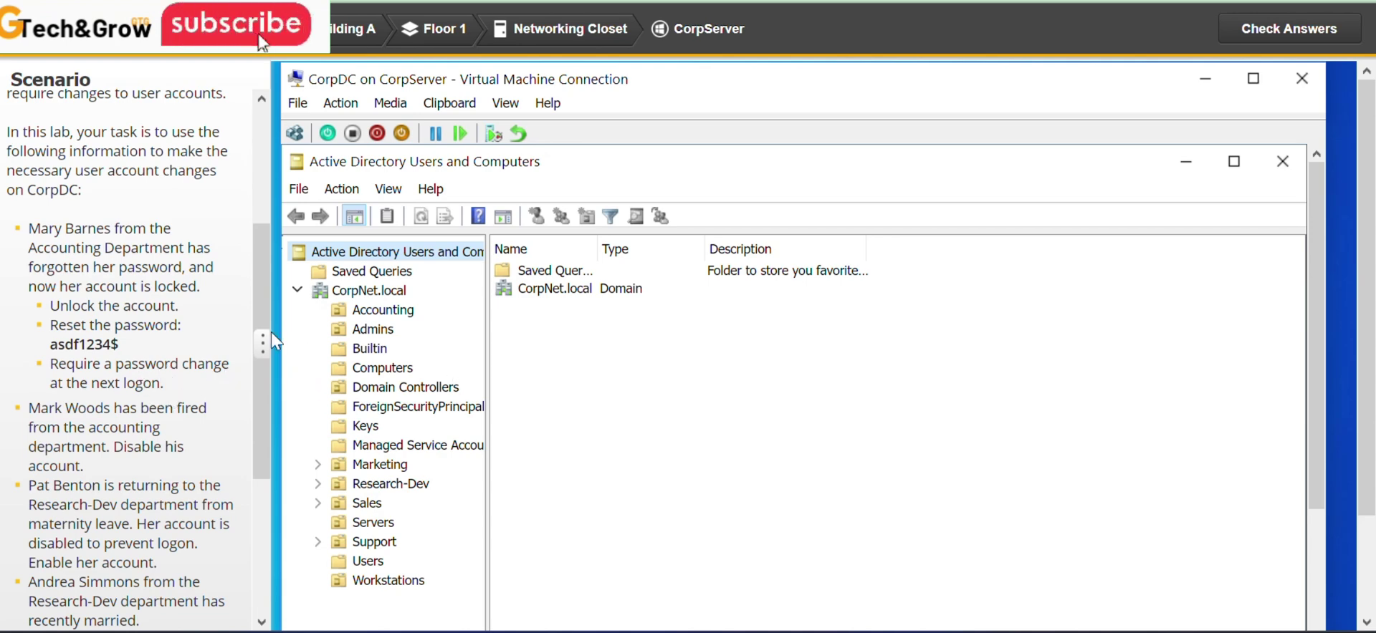
click(346, 315)
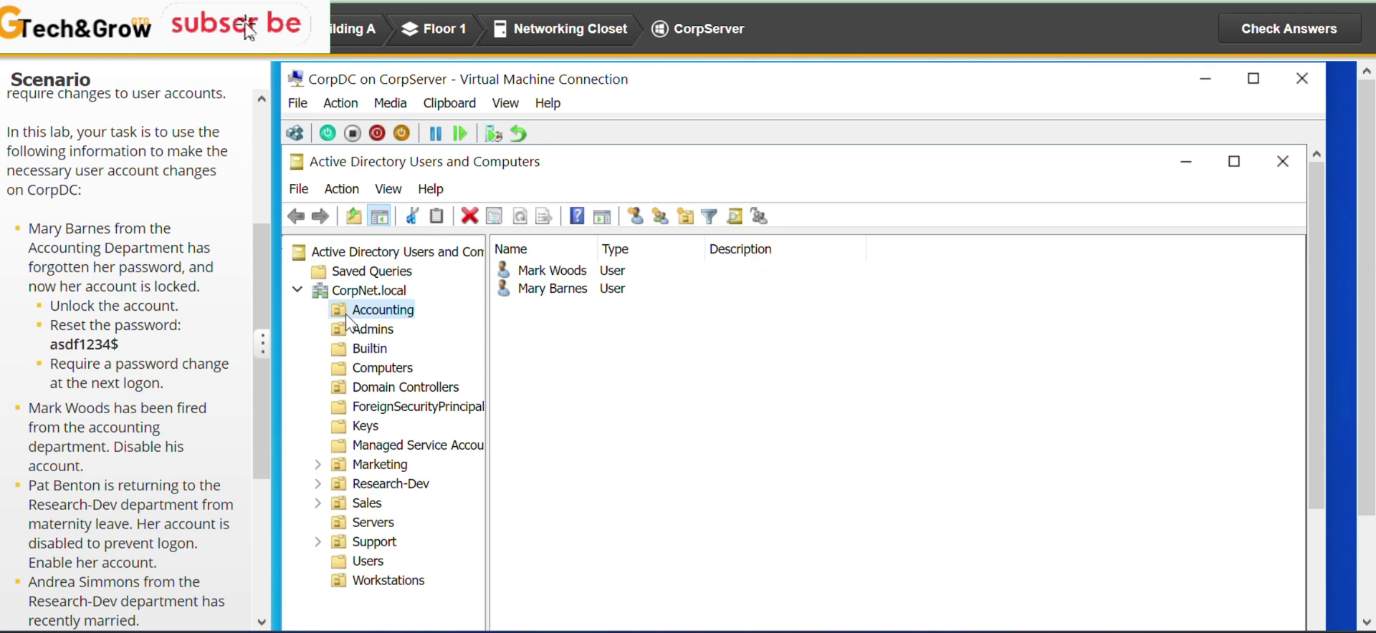
click(559, 293)
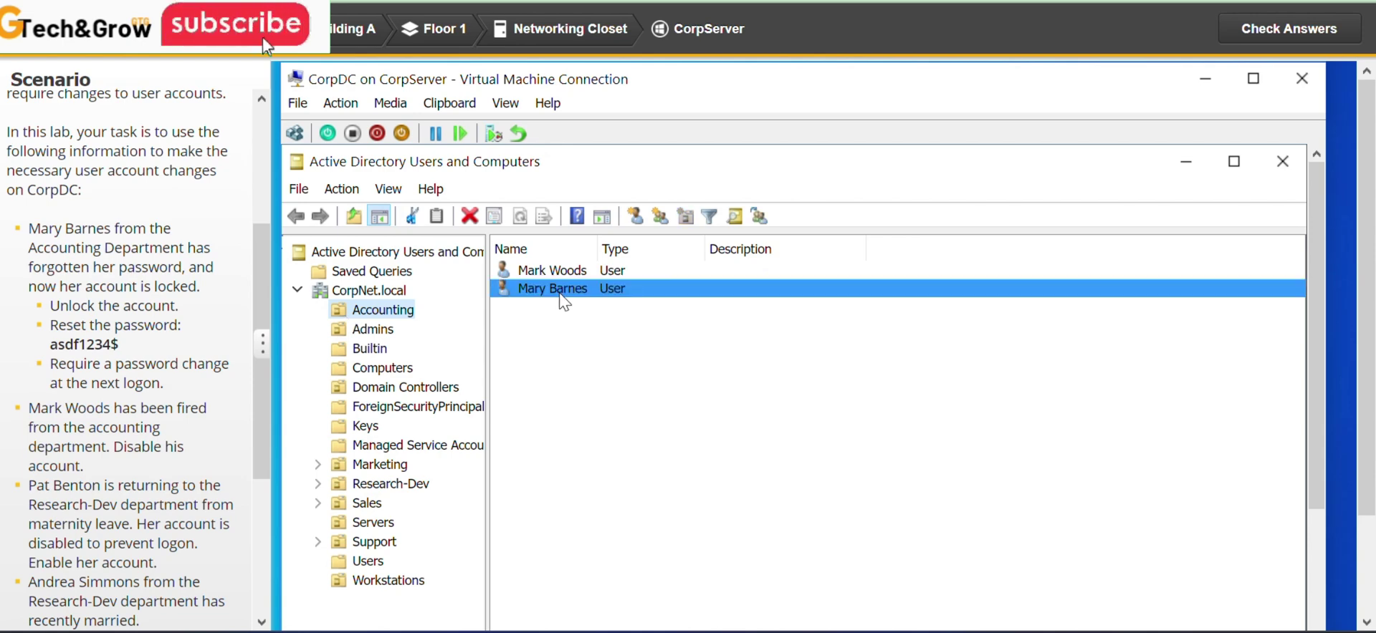
right_click(559, 295)
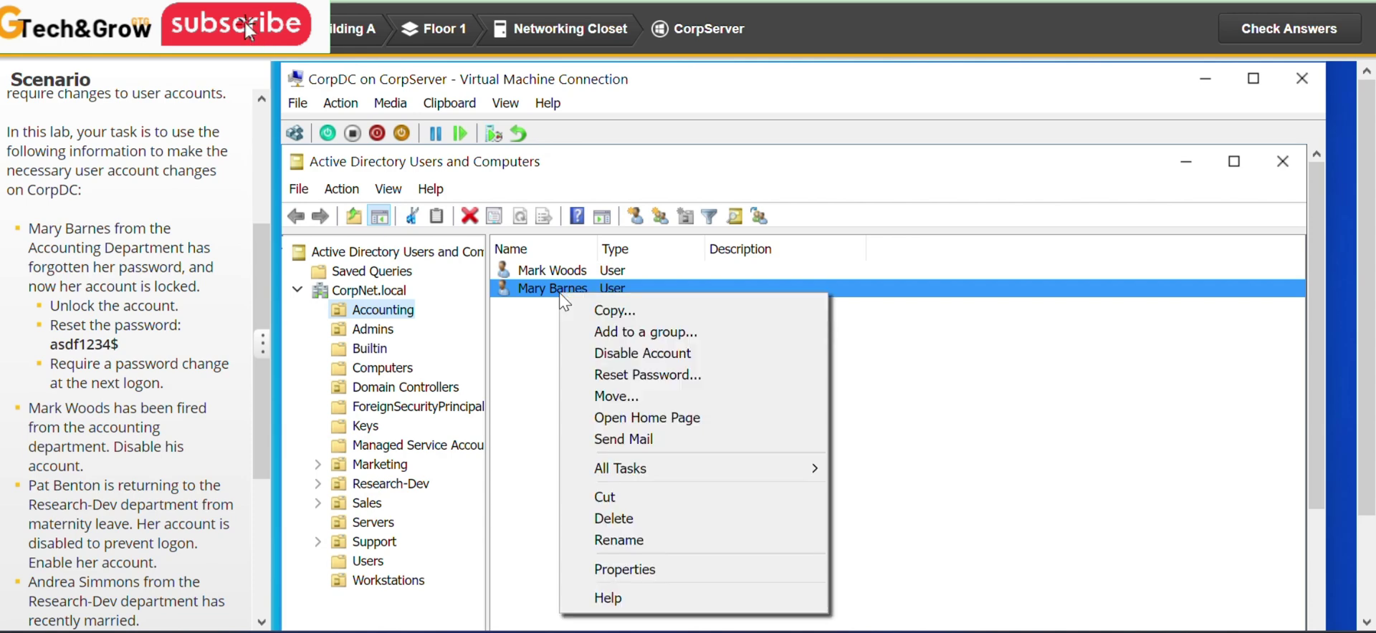
click(654, 573)
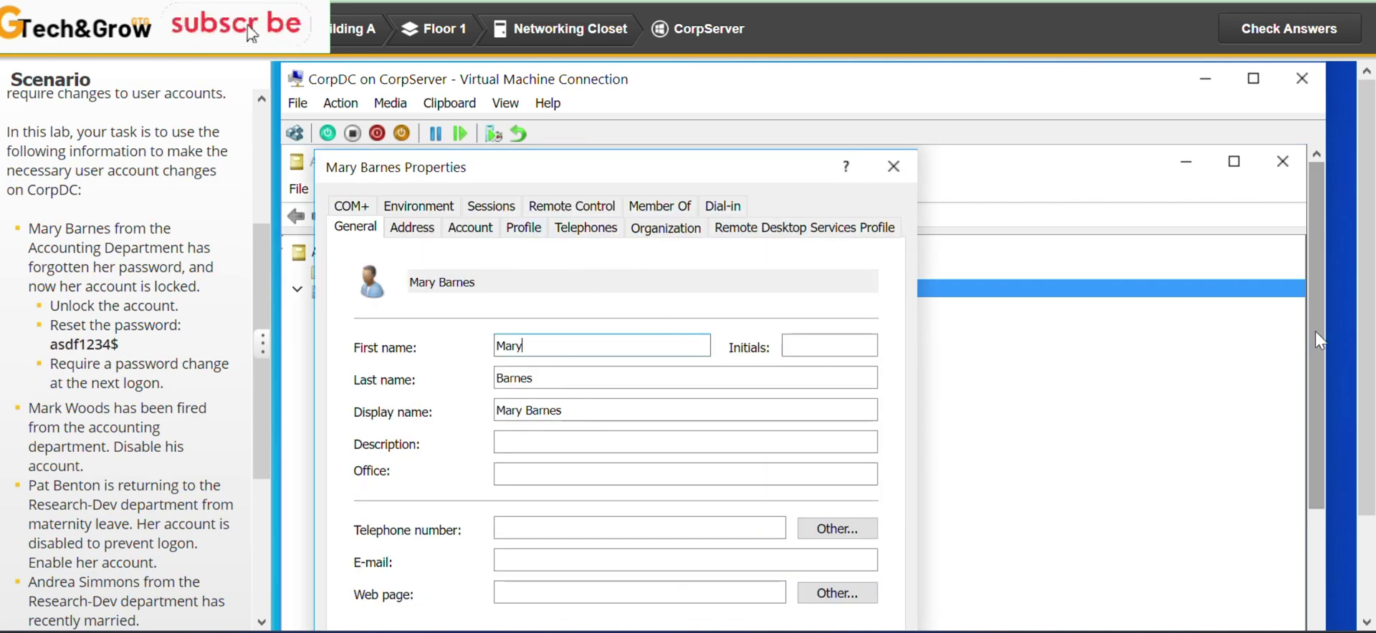
drag(1314, 331, 1310, 364)
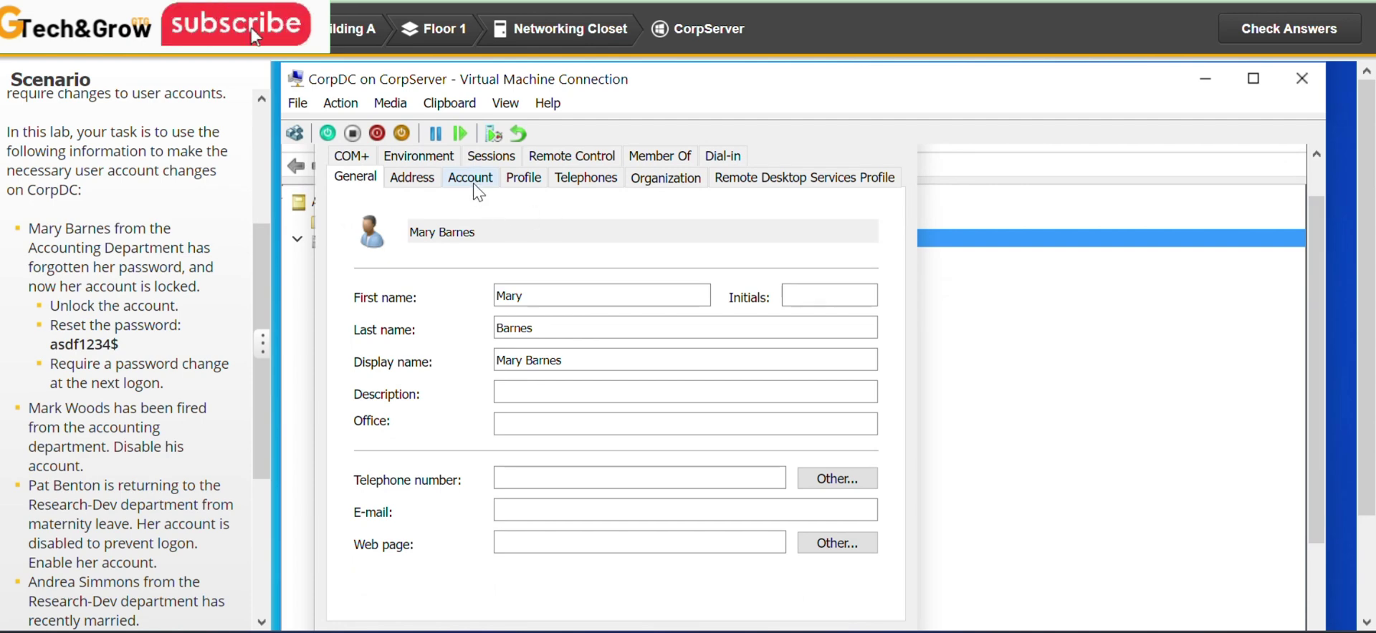
click(471, 179)
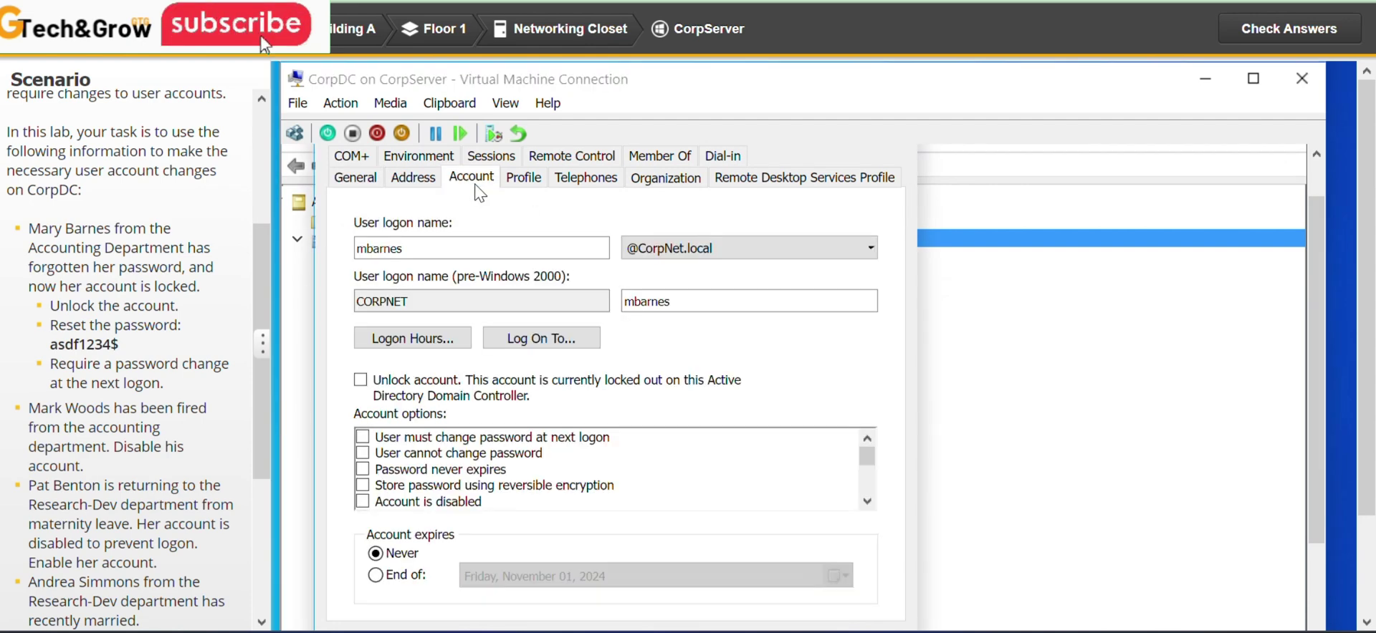
click(360, 380)
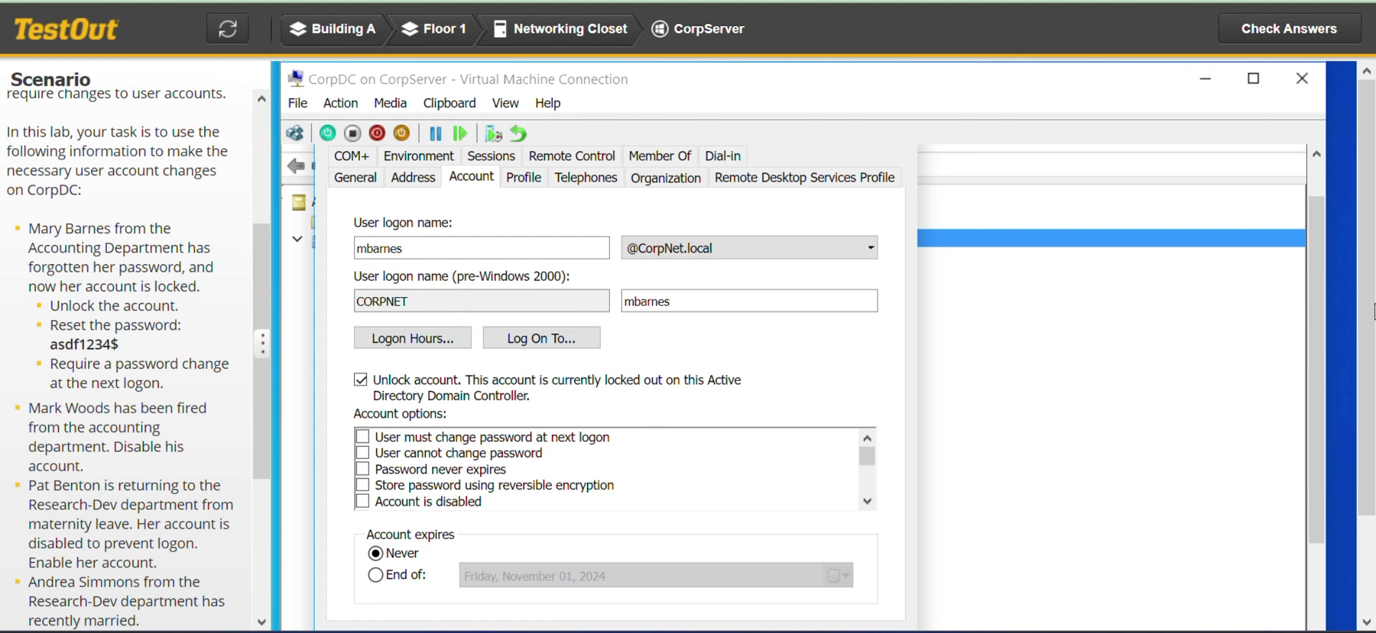
drag(1314, 295, 1315, 339)
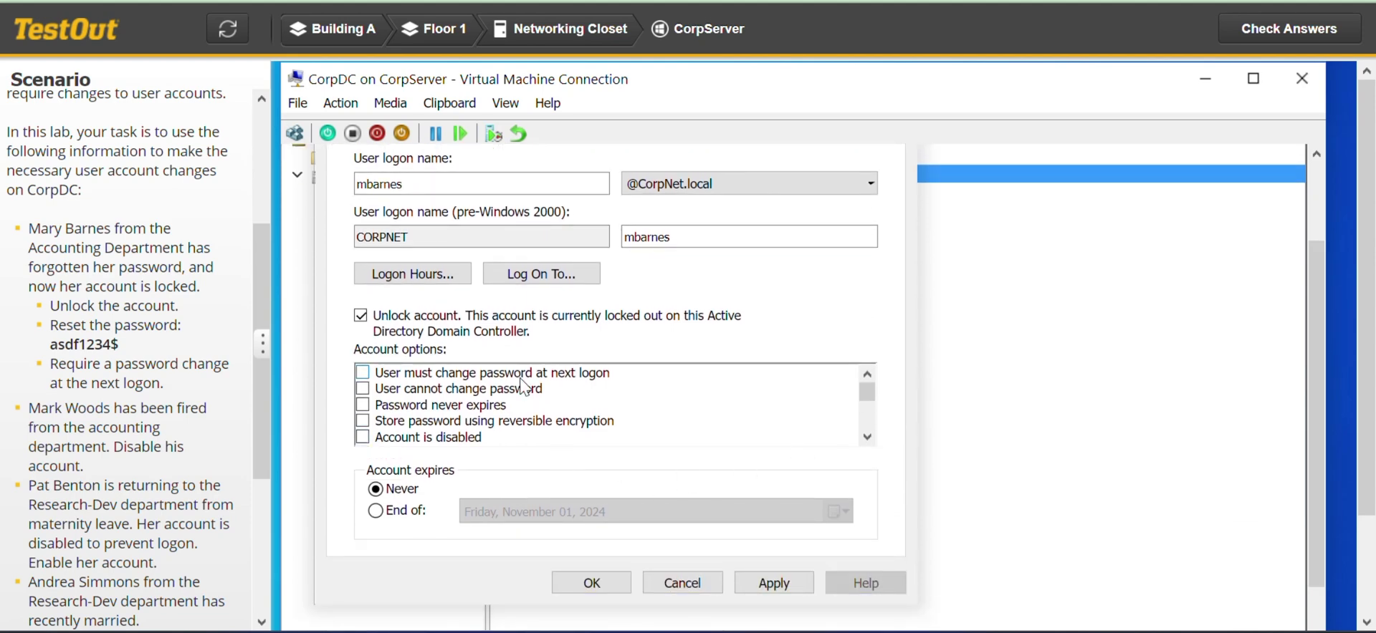
click(592, 583)
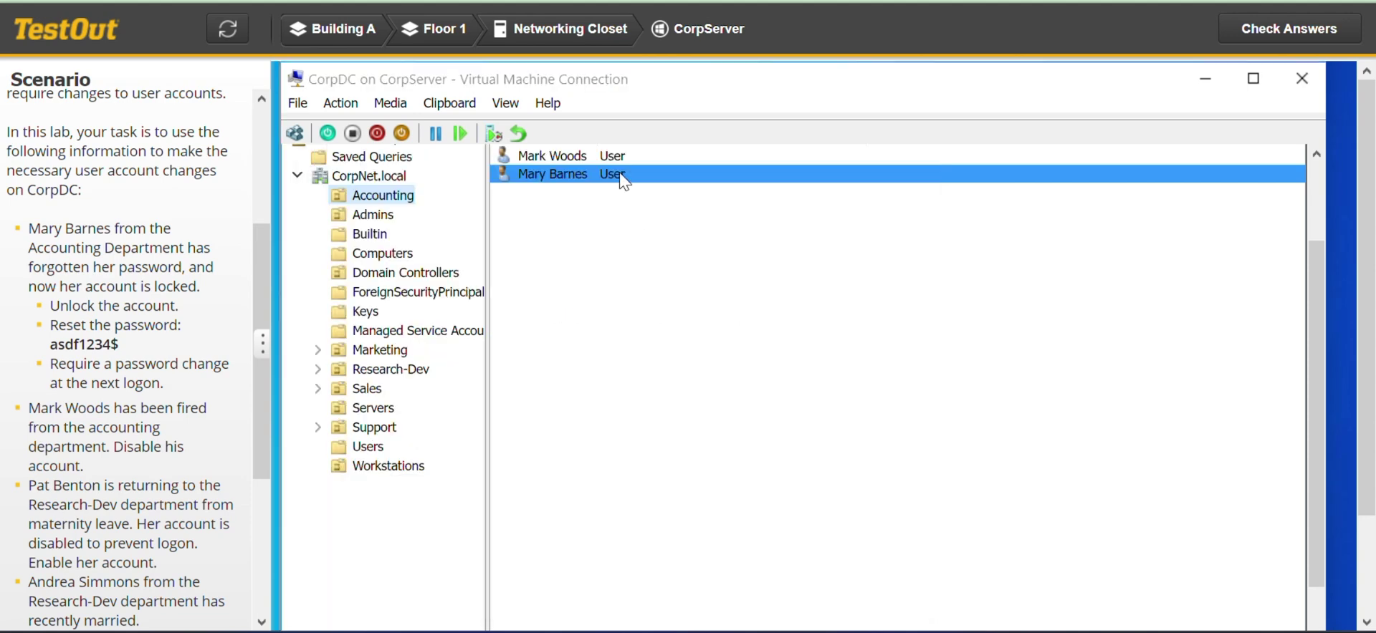
Reset the locked-out Accounting user's password to the one given in the scenario, with the option to unlock the user's account enabled.
right_click(605, 176)
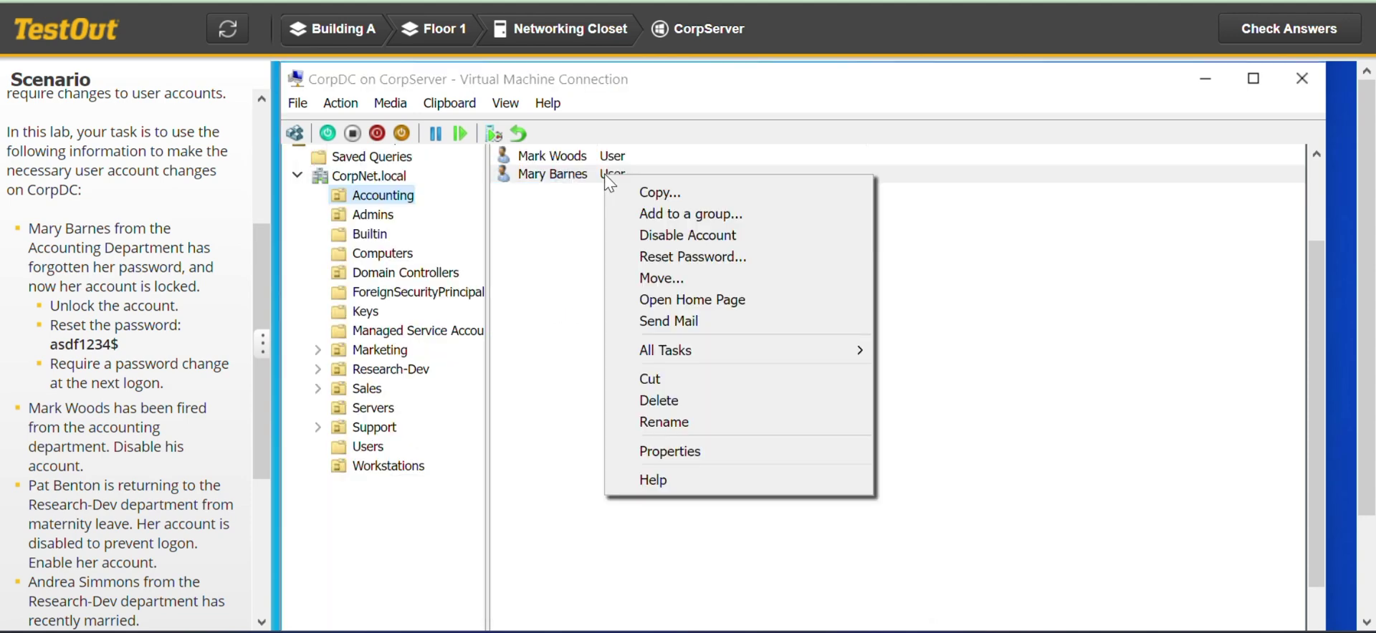
click(714, 258)
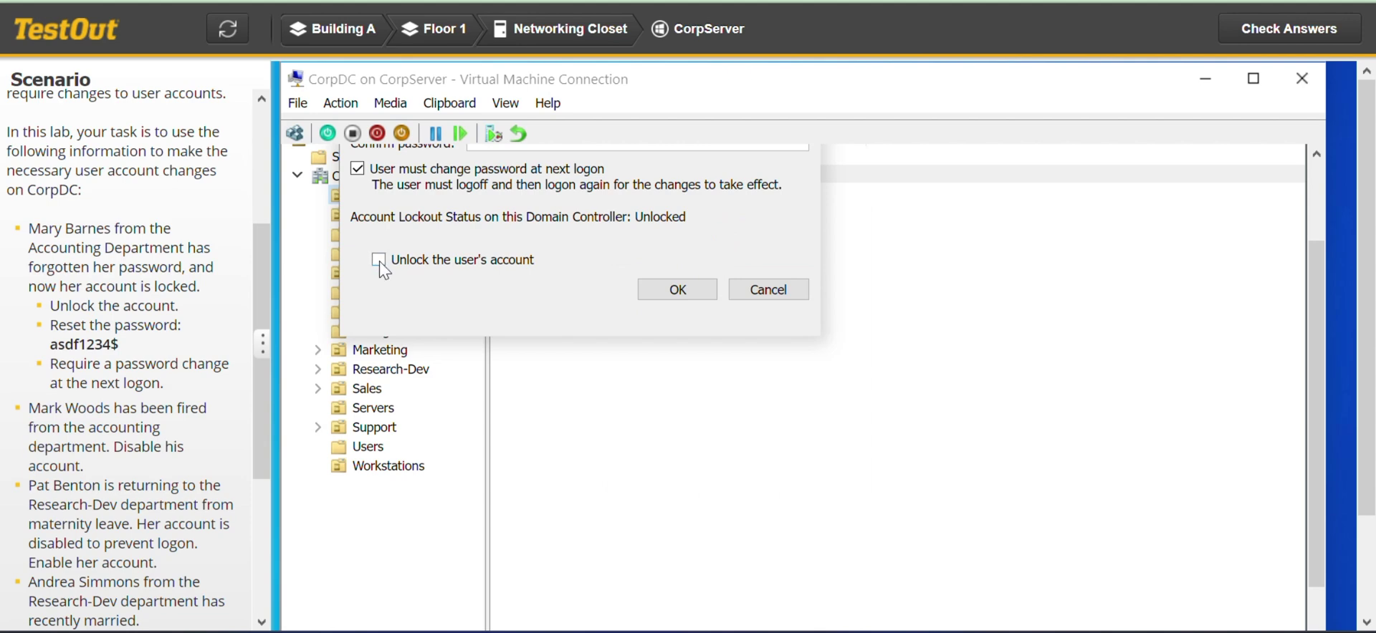
drag(1314, 390, 1290, 308)
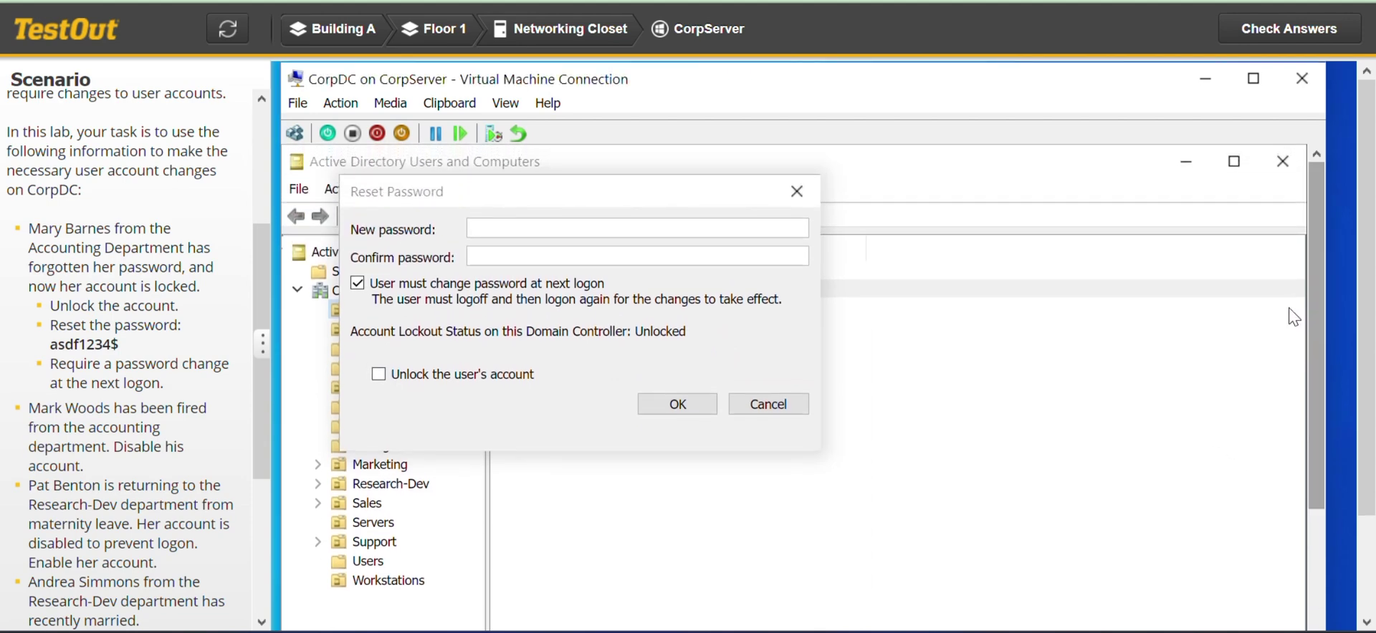
click(510, 237)
drag(120, 345, 54, 350)
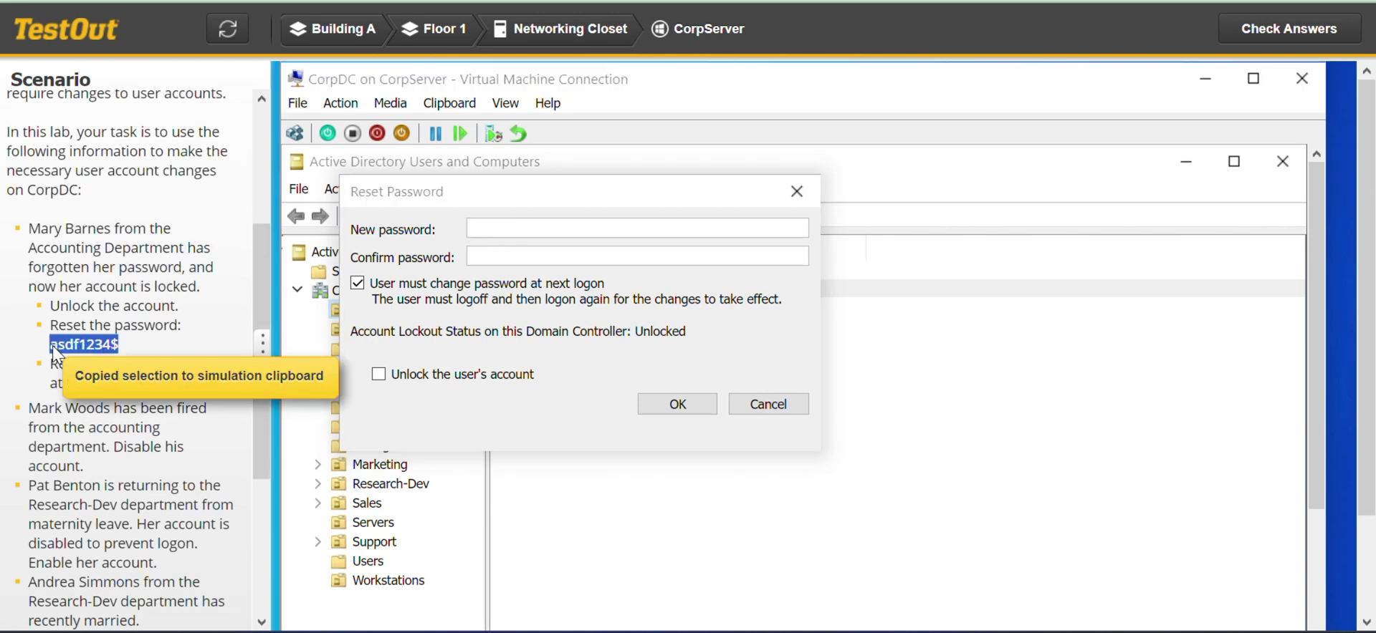
click(528, 223)
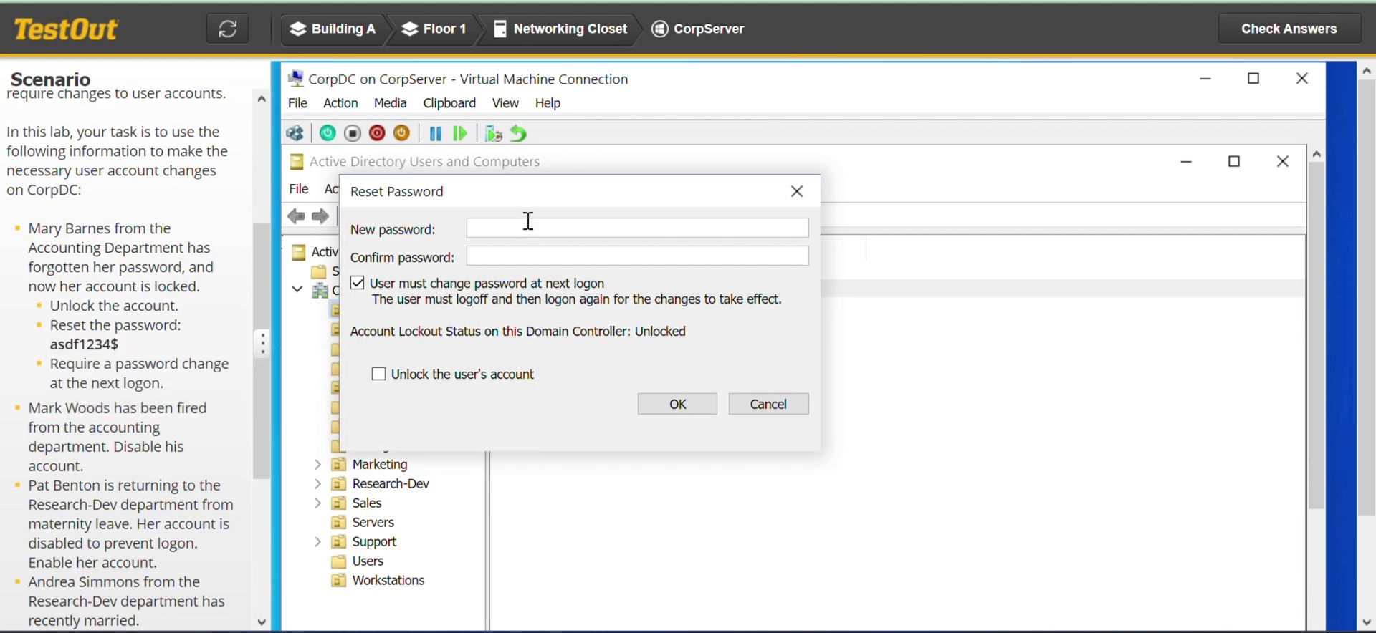
key(ctrl+v)
key(ctrl+v)
click(378, 376)
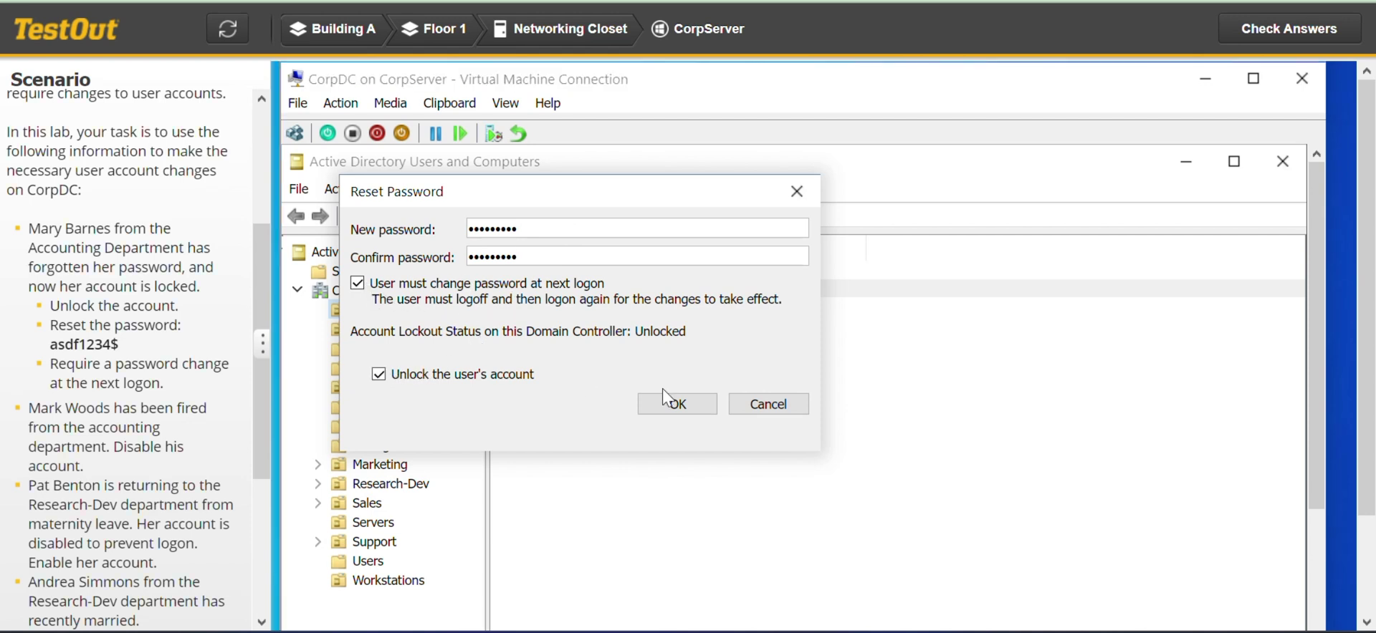
click(677, 405)
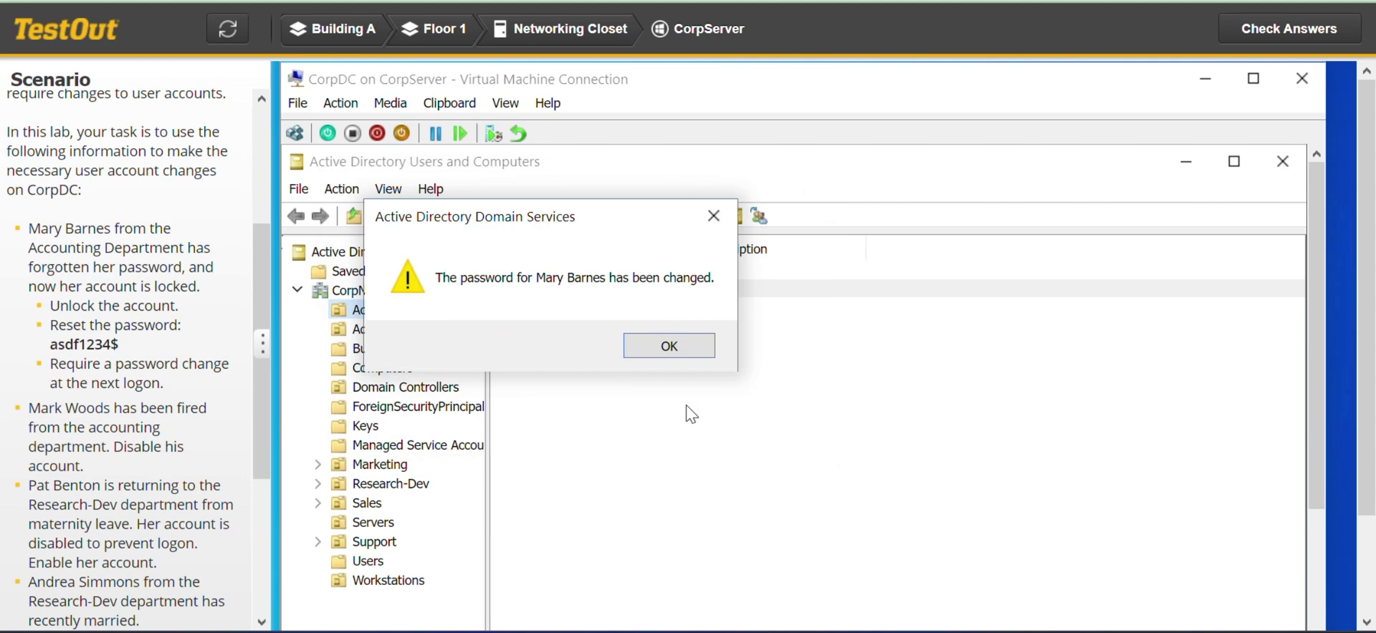
click(678, 344)
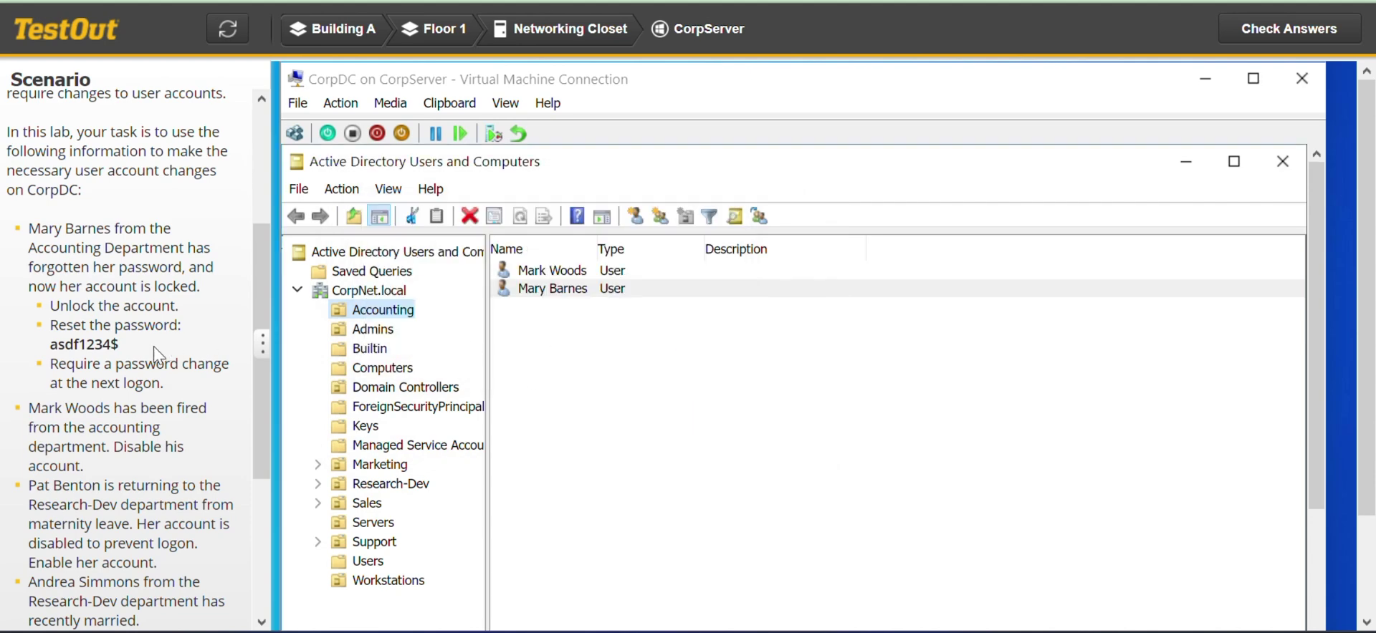
Disable the account of the fired employee in the Accounting OU.
drag(261, 405, 257, 429)
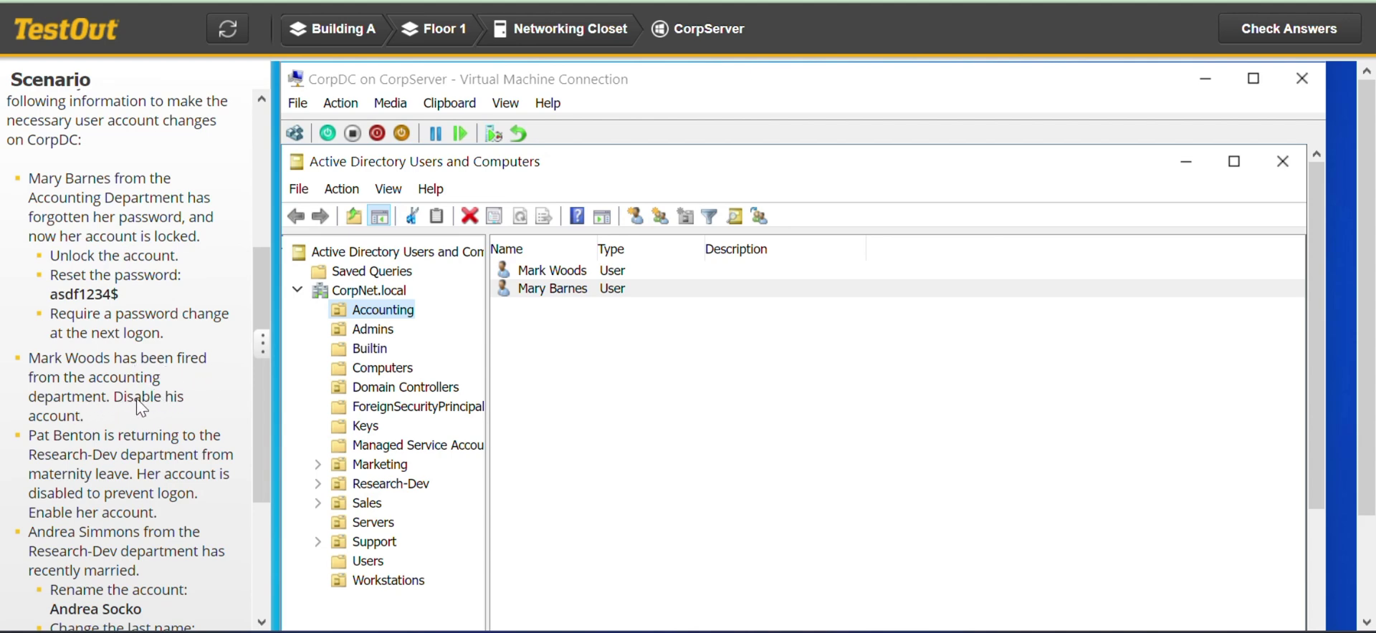
click(563, 273)
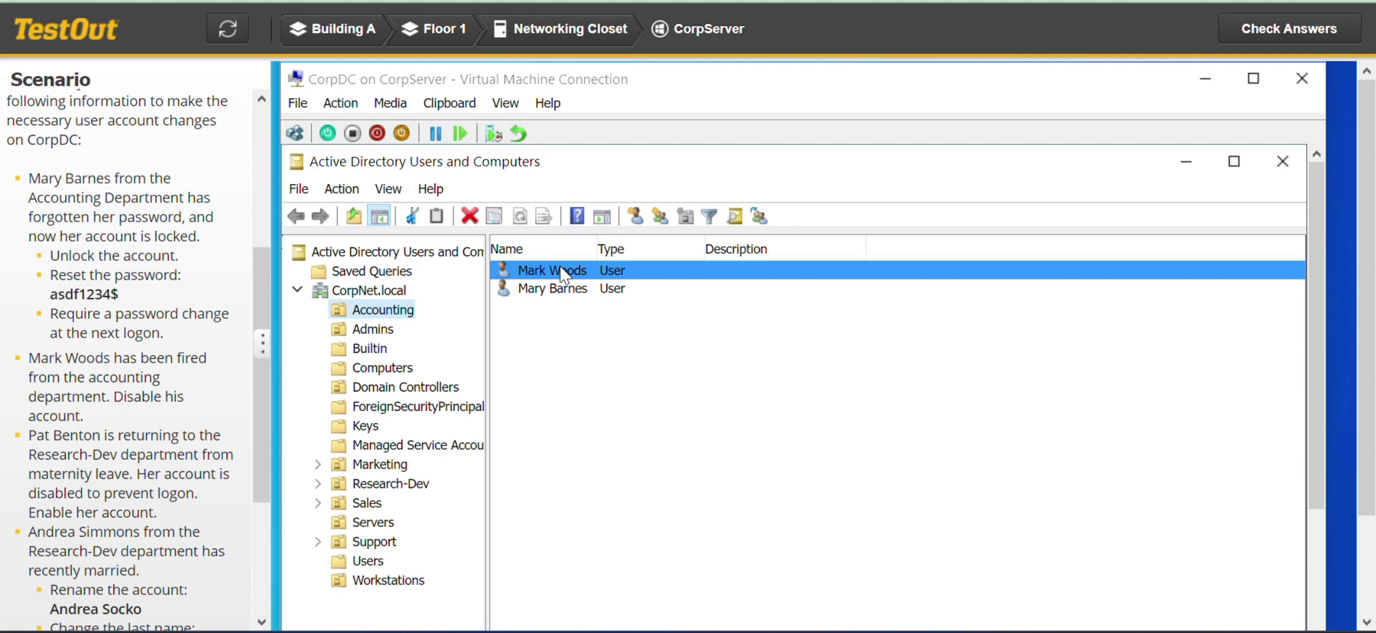
right_click(561, 268)
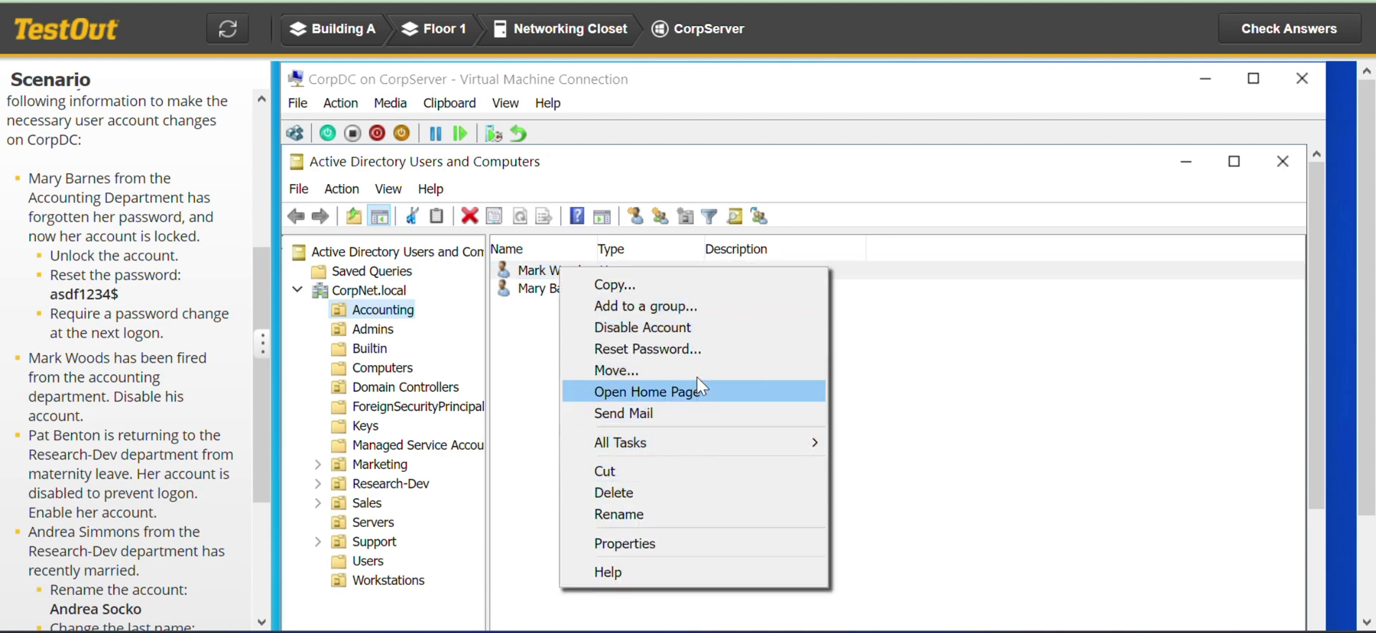
click(692, 327)
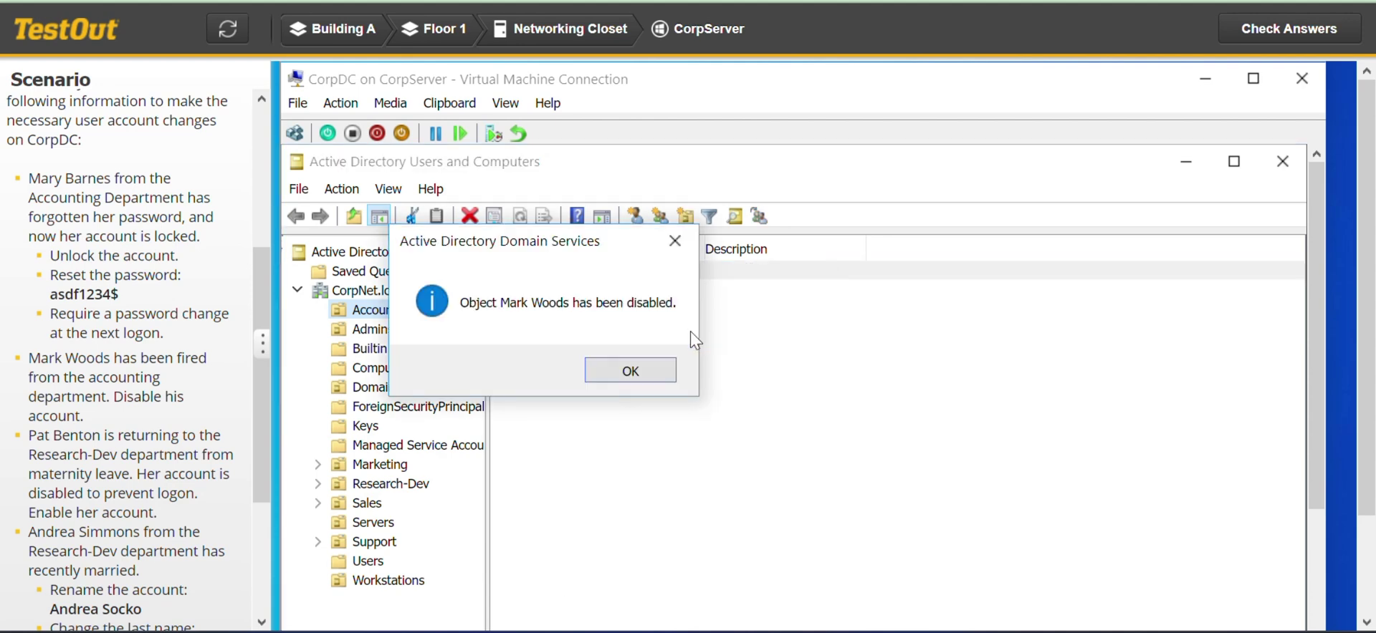
click(643, 378)
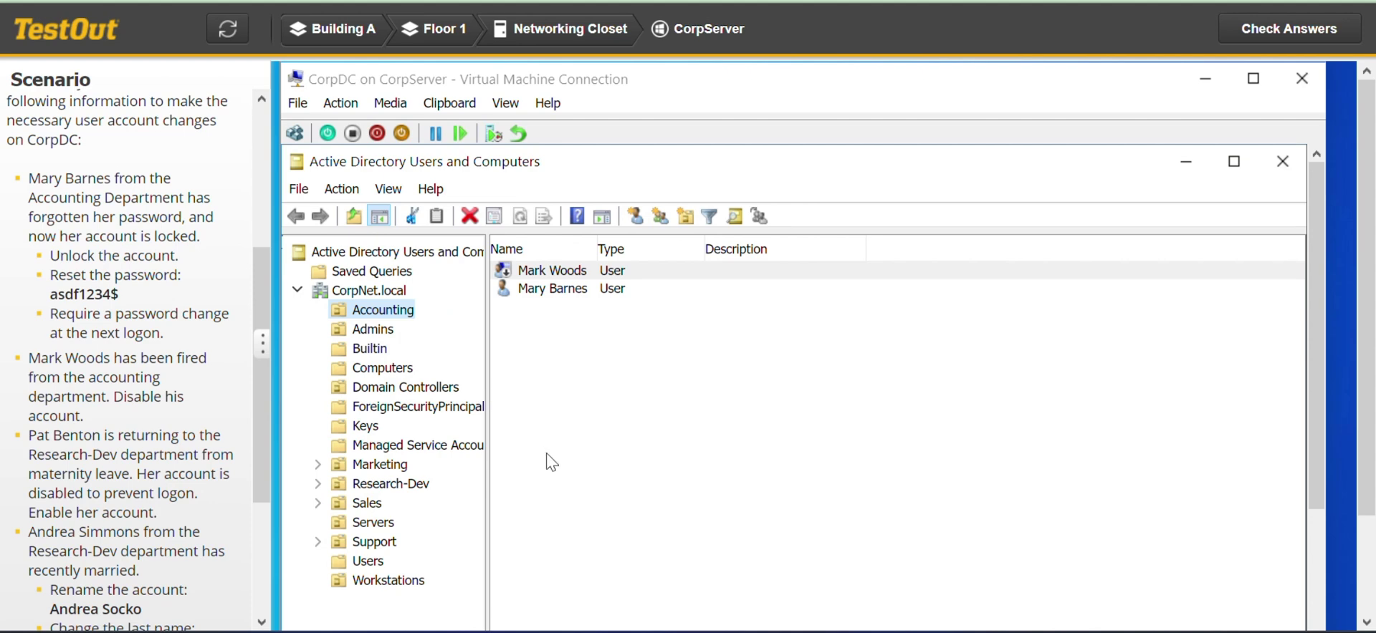
Enable the disabled account of the Research-Dev OU employee returning from maternity leave.
drag(265, 411, 260, 475)
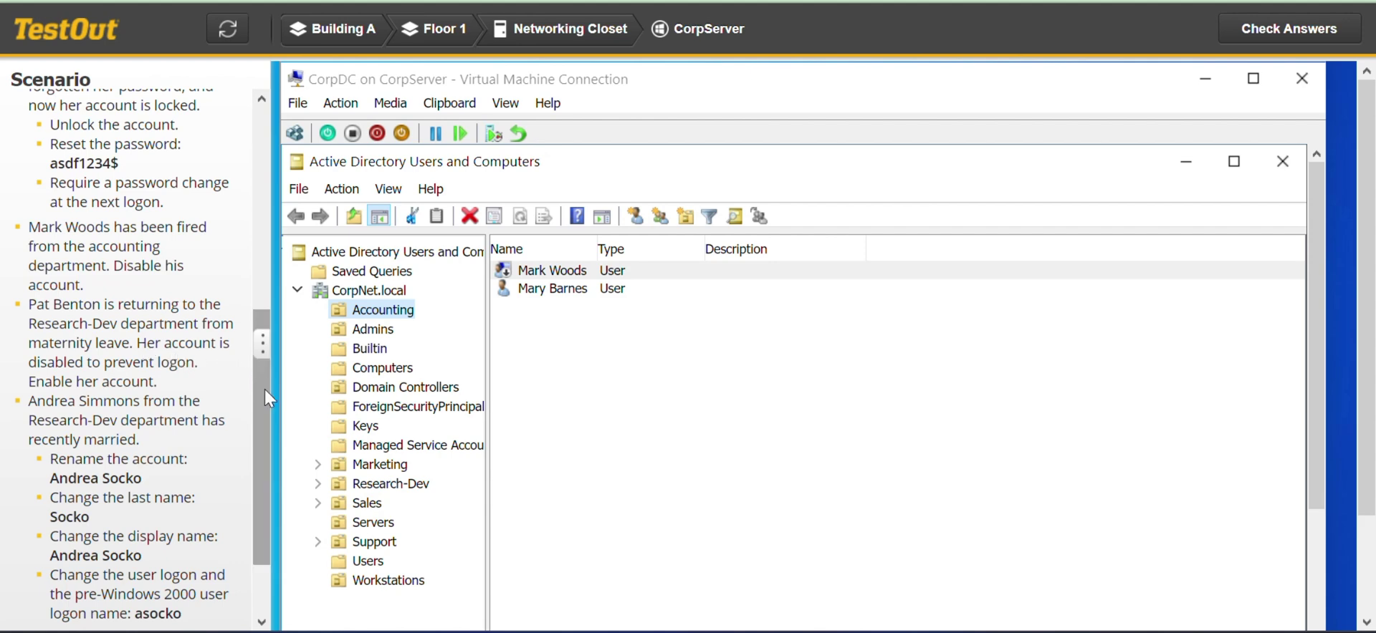
drag(265, 389, 265, 417)
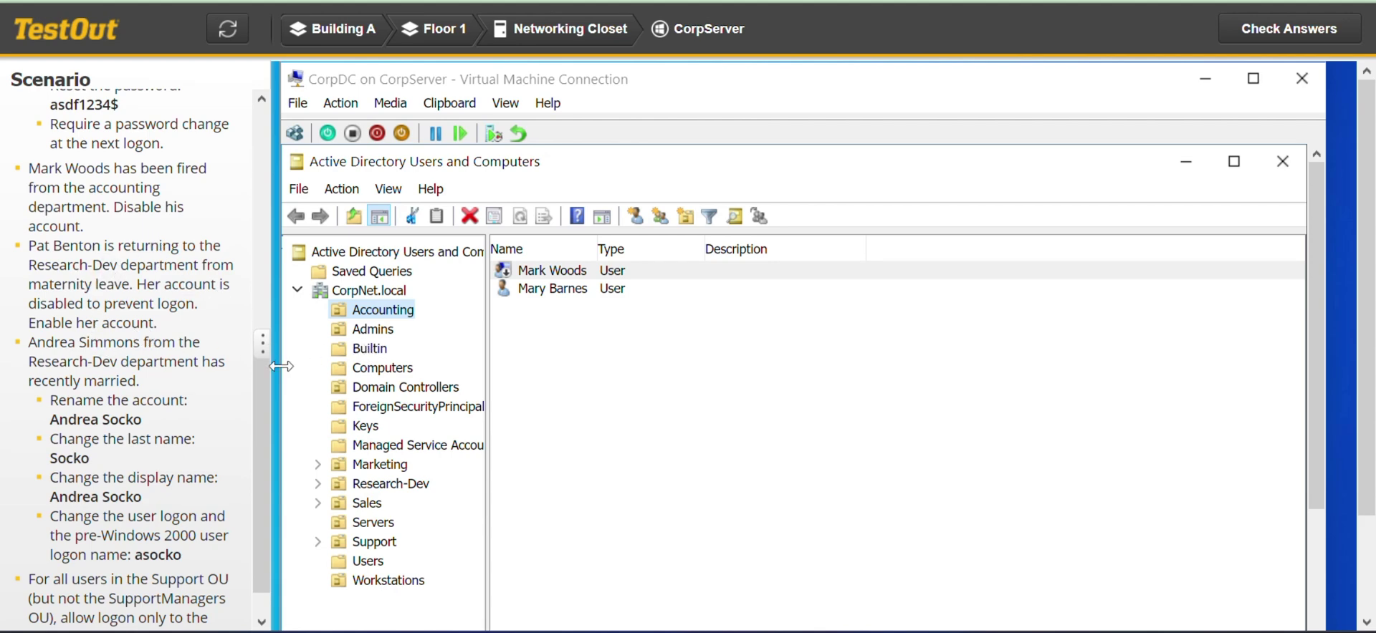
click(337, 487)
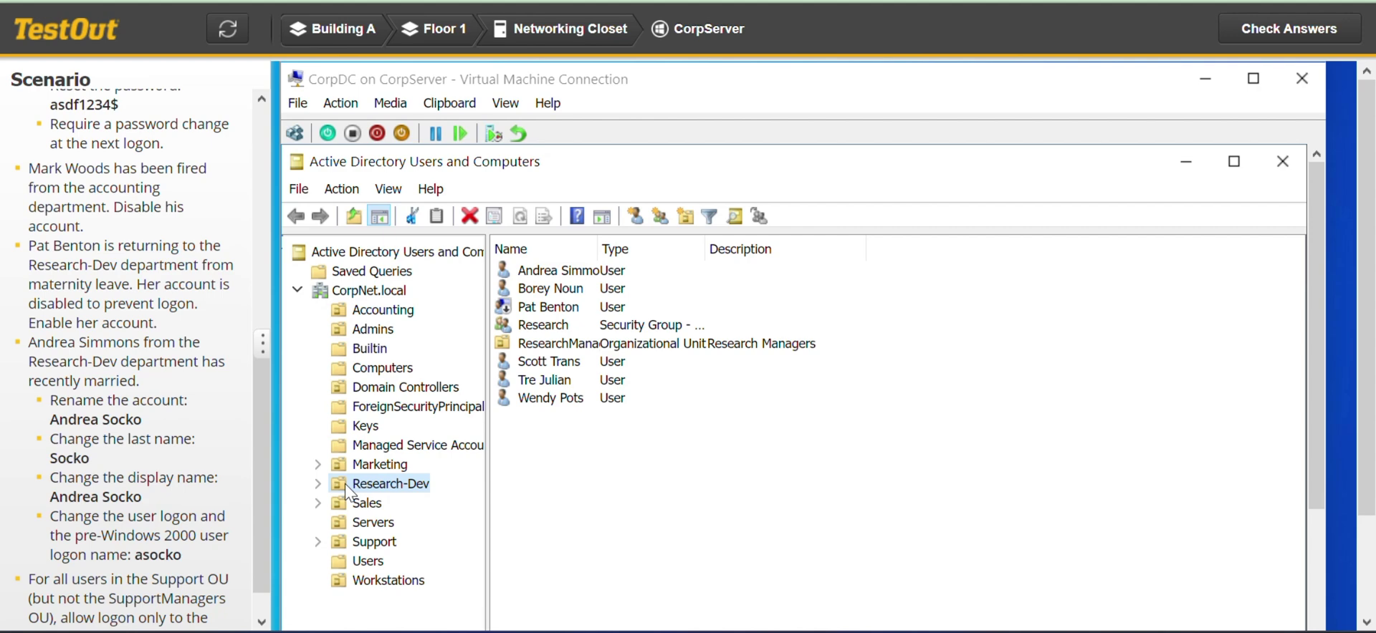
click(548, 308)
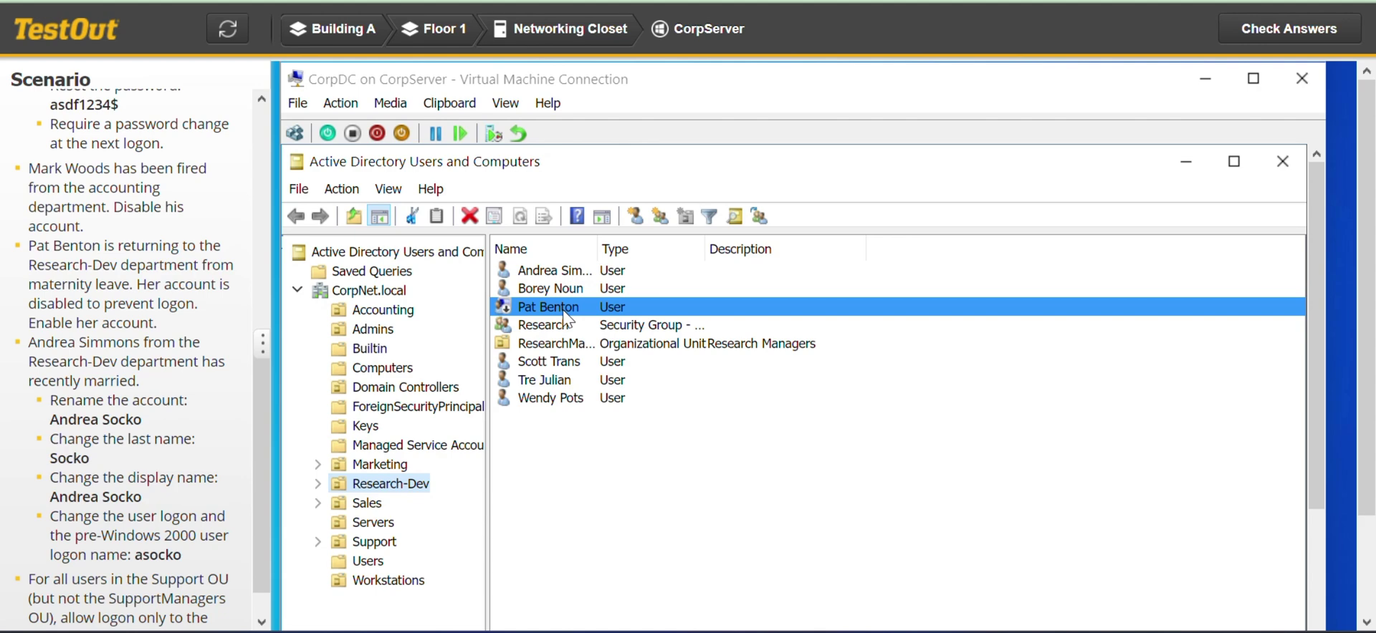
right_click(567, 316)
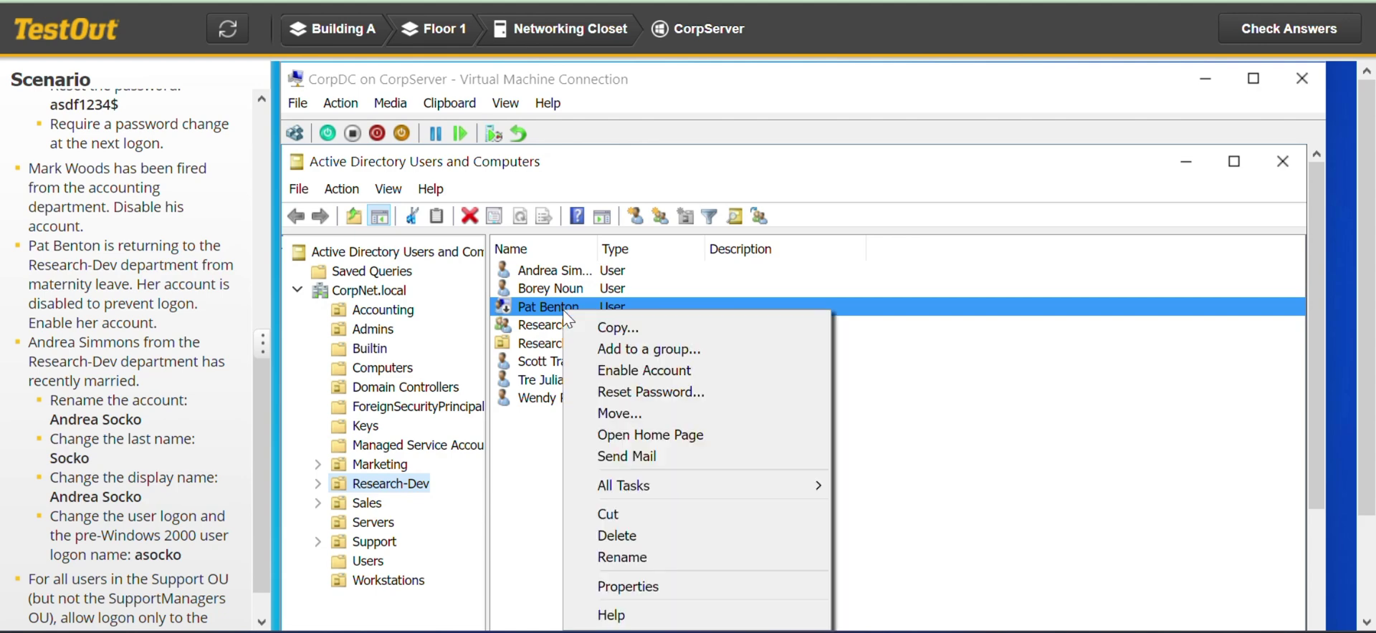
click(647, 370)
click(647, 394)
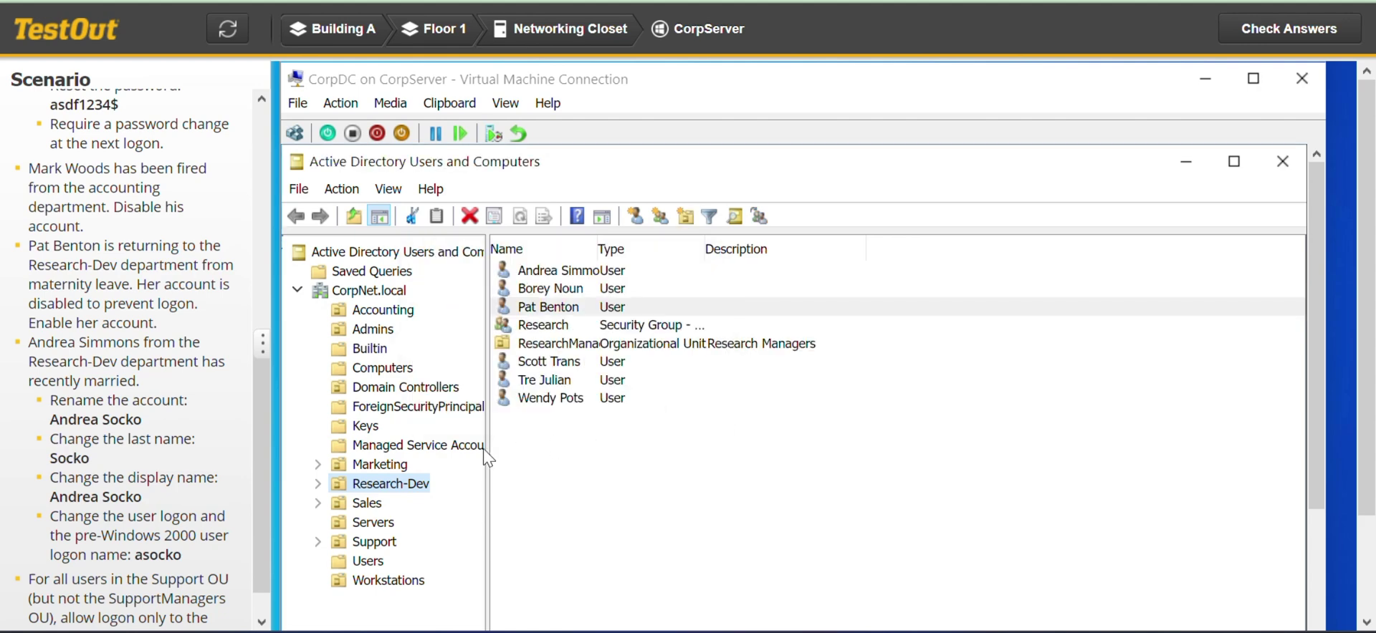
Rename the recently married Research-Dev user's account to the new full name given in the scenario.
scroll(262, 405, down, 2)
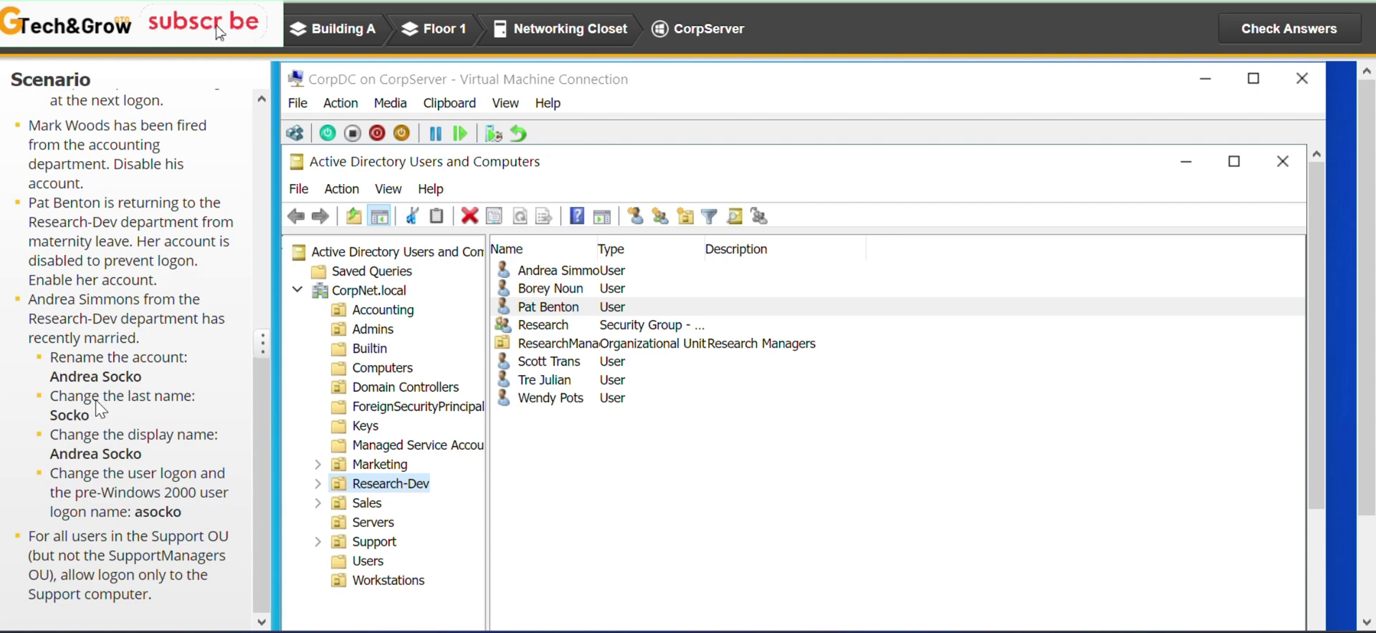
click(559, 306)
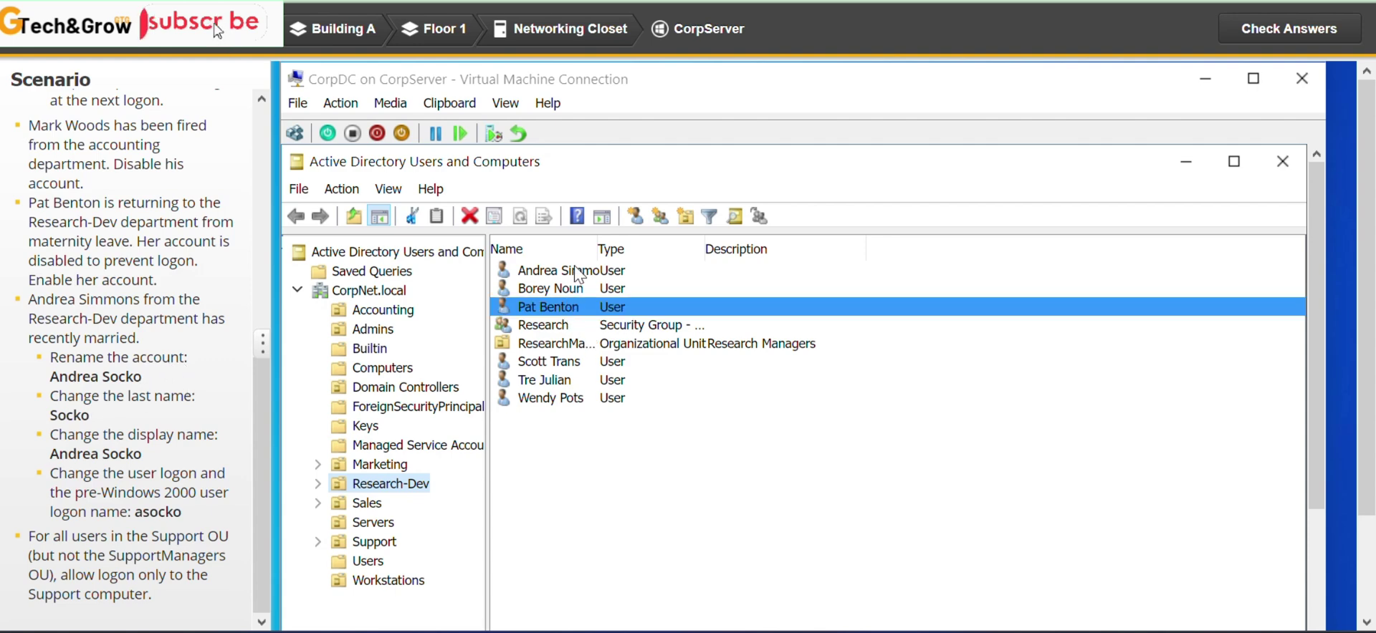
click(576, 271)
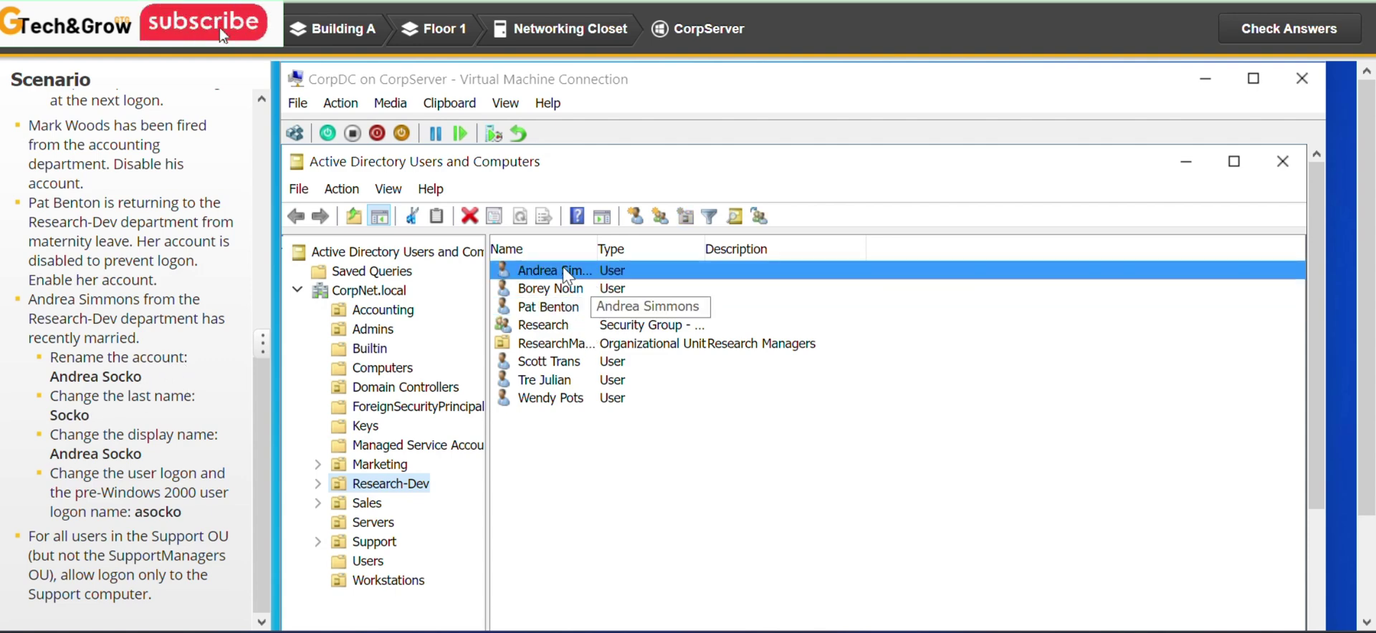
right_click(568, 272)
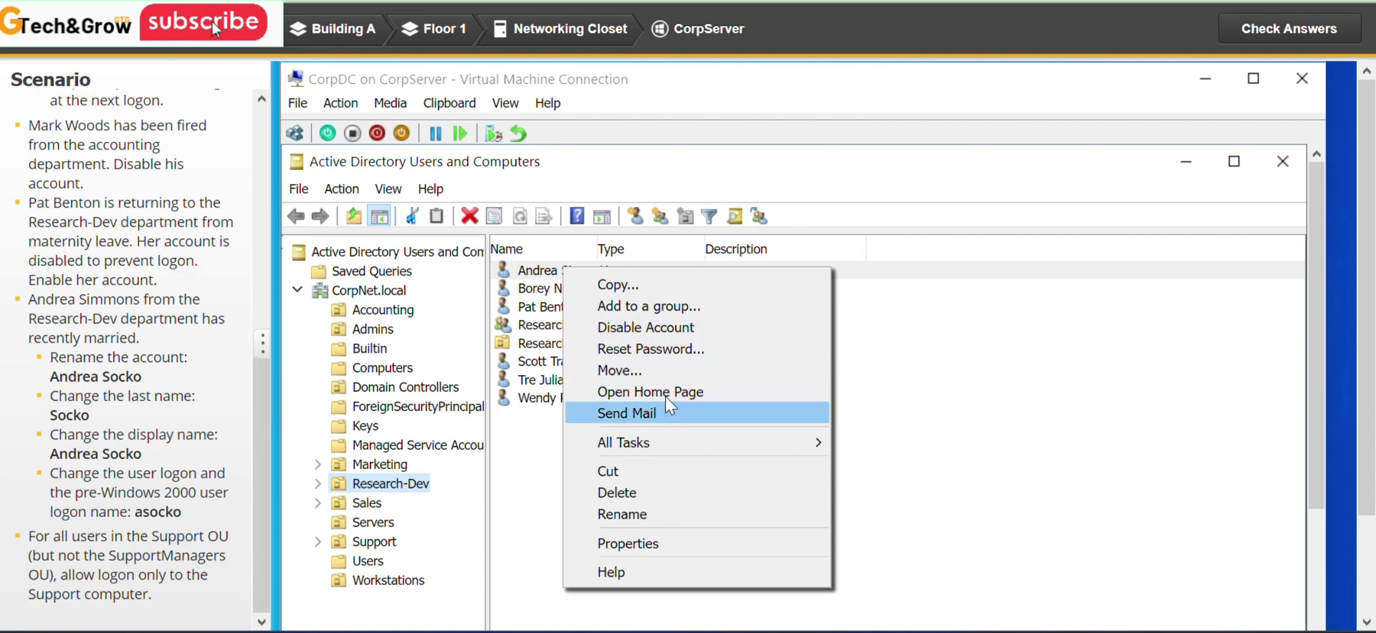
click(622, 514)
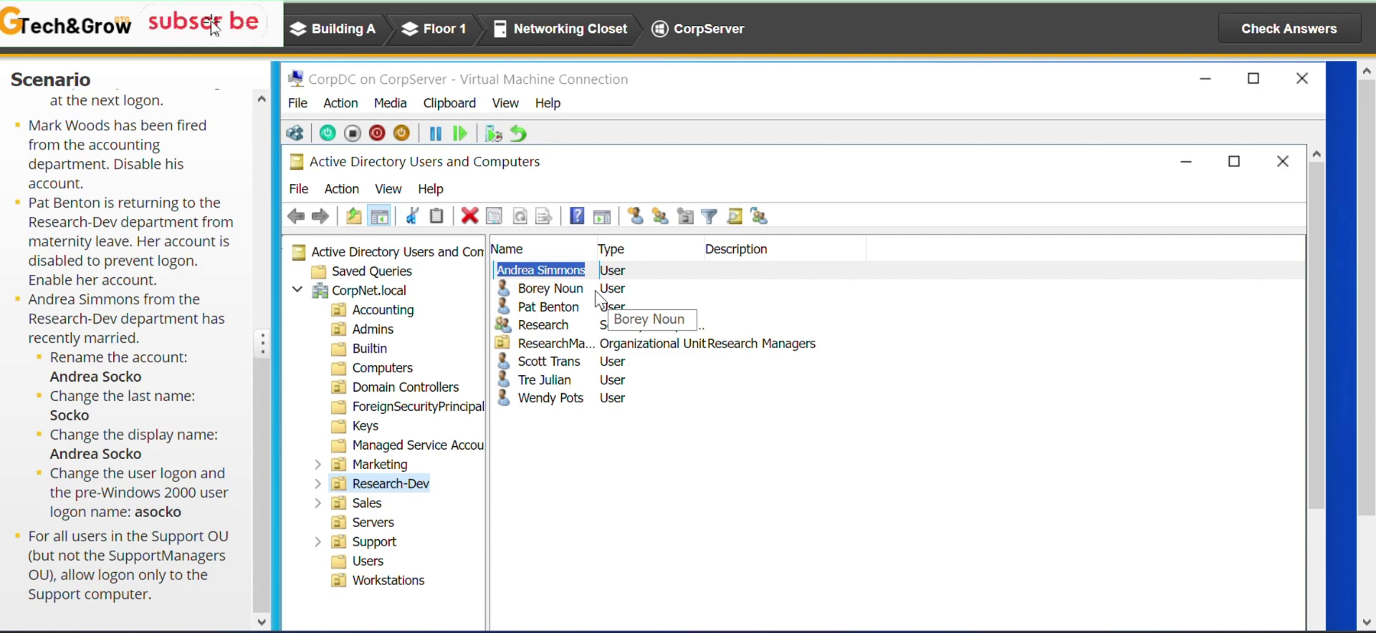
text(A)
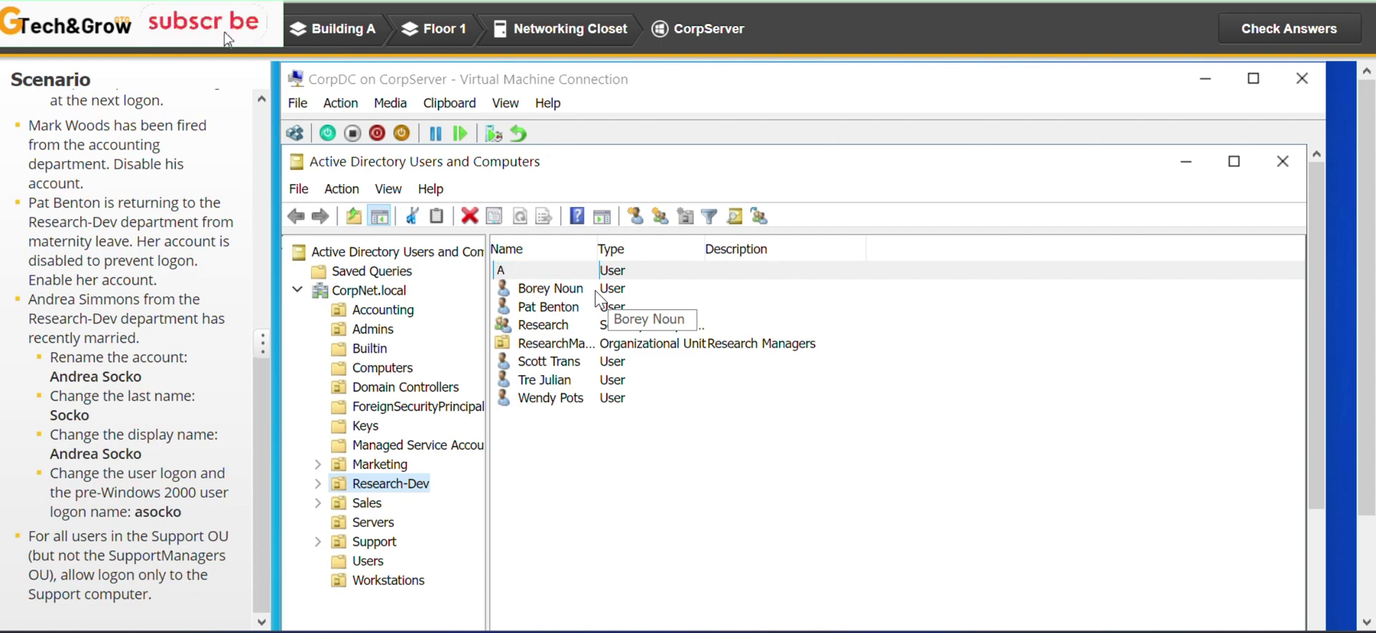
text(nd)
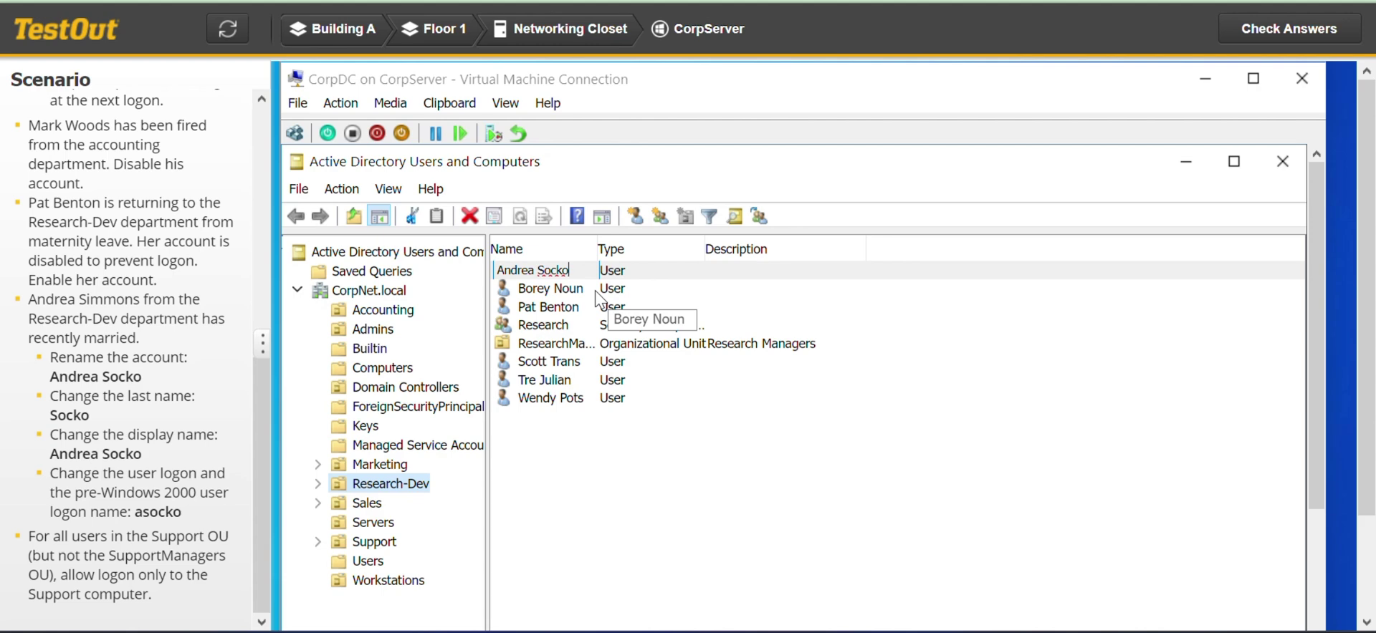
key(Return)
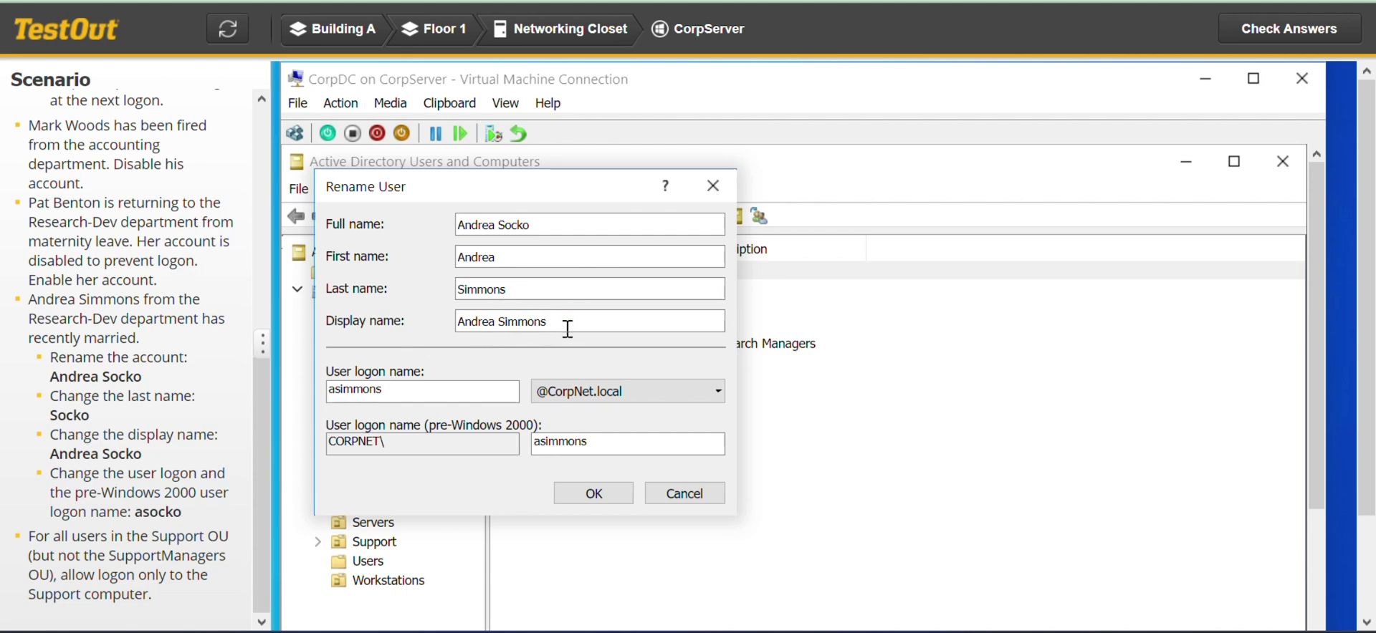
Replace the user's last name with the new one from the scenario so the display name matches it.
click(523, 288)
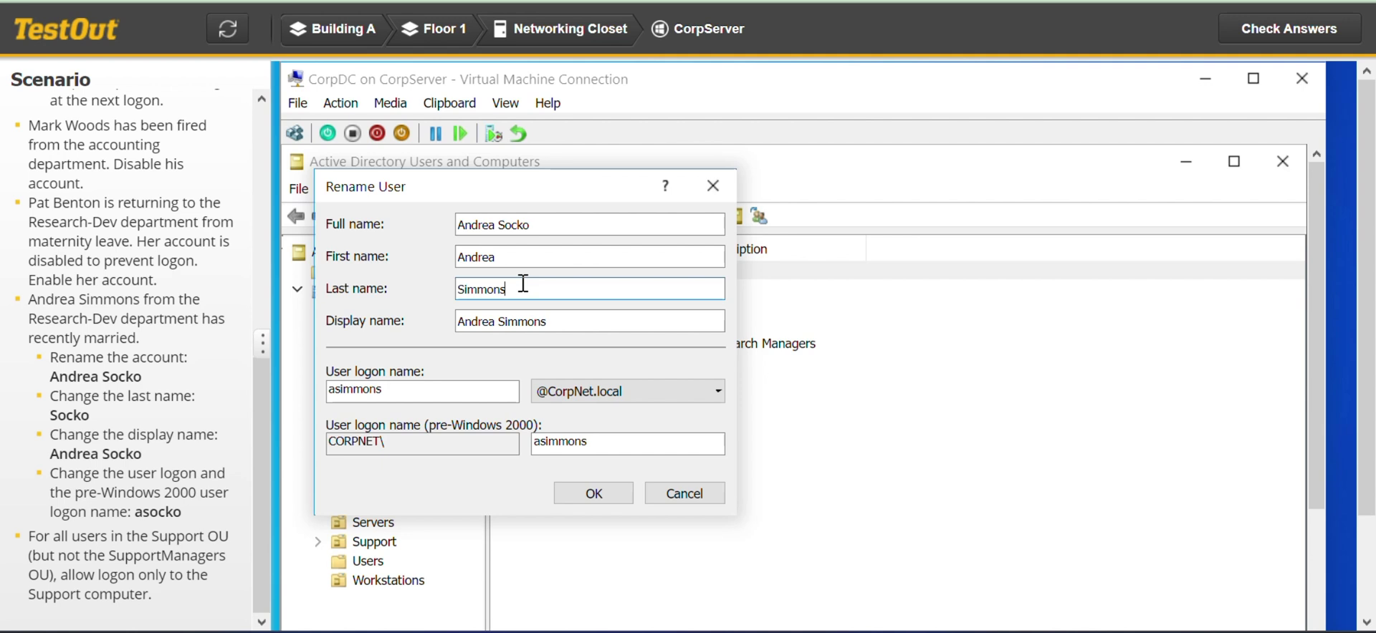
key(BackSpace)
key(BackSpace)
key(BackSpace)
key(BackSpace)
key(BackSpace)
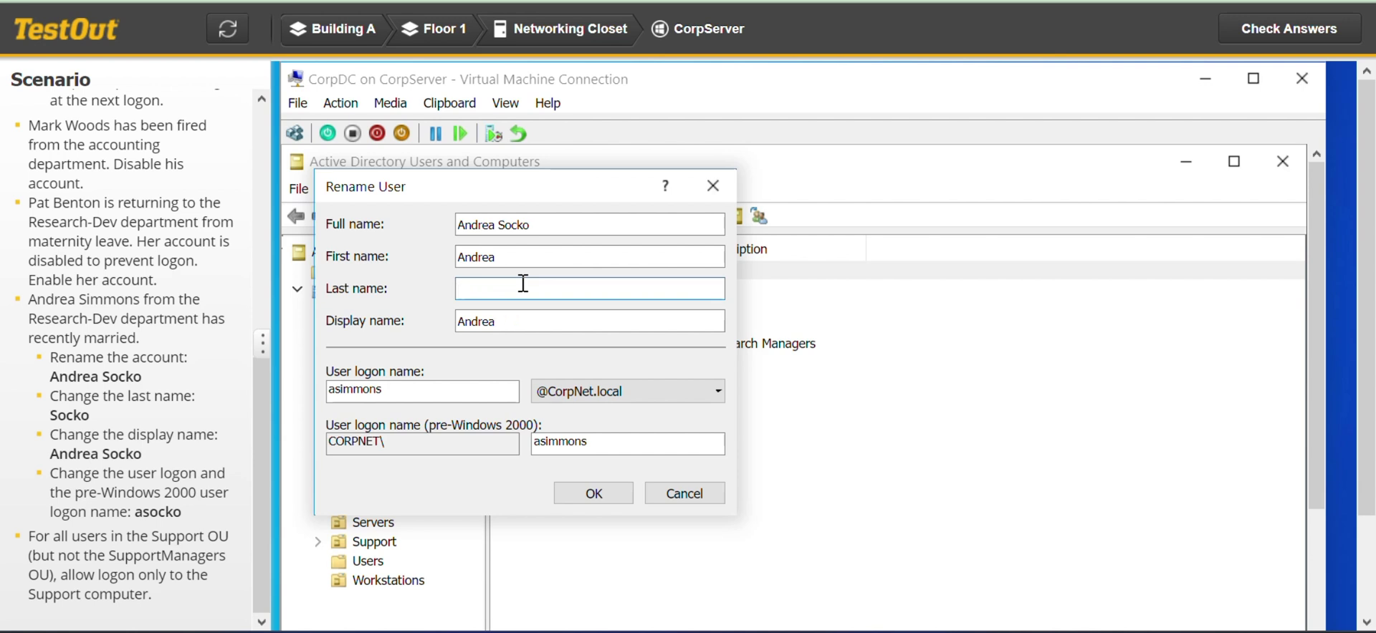
text(ocko)
Change the user logon name and the pre-Windows 2000 logon name to the one in the scenario and apply the rename.
click(434, 394)
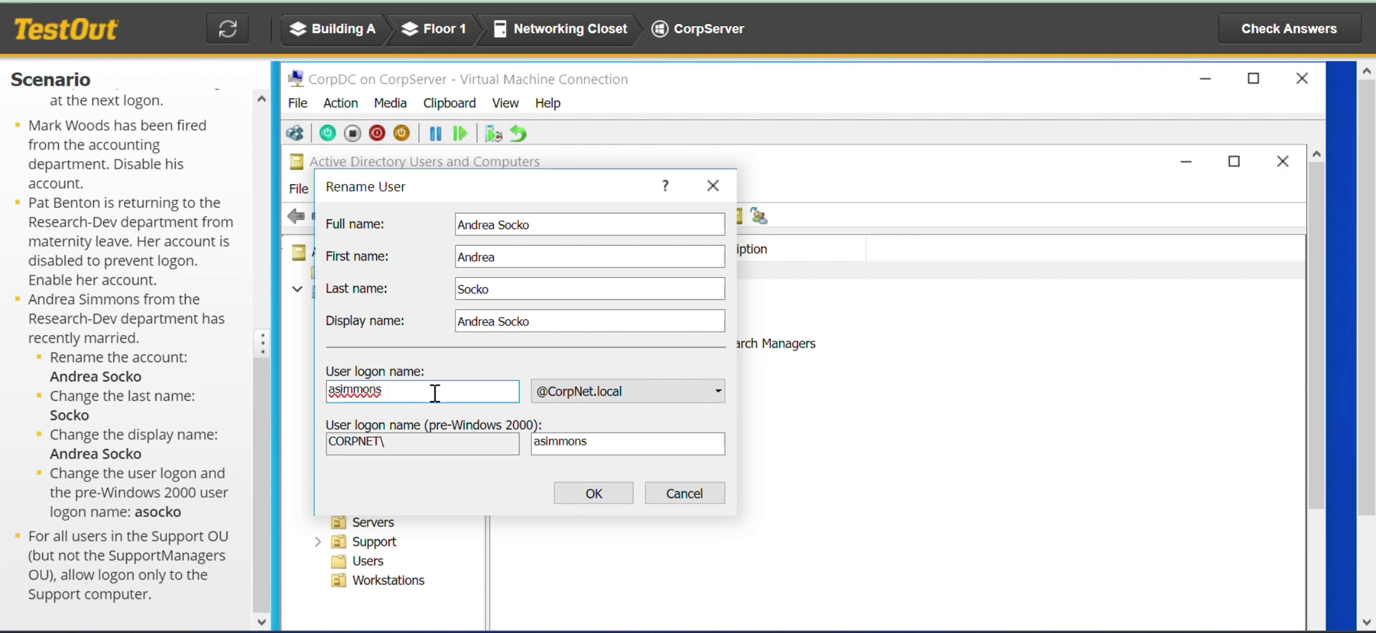
key(BackSpace)
key(BackSpace)
key(BackSpace)
key(BackSpace)
key(BackSpace)
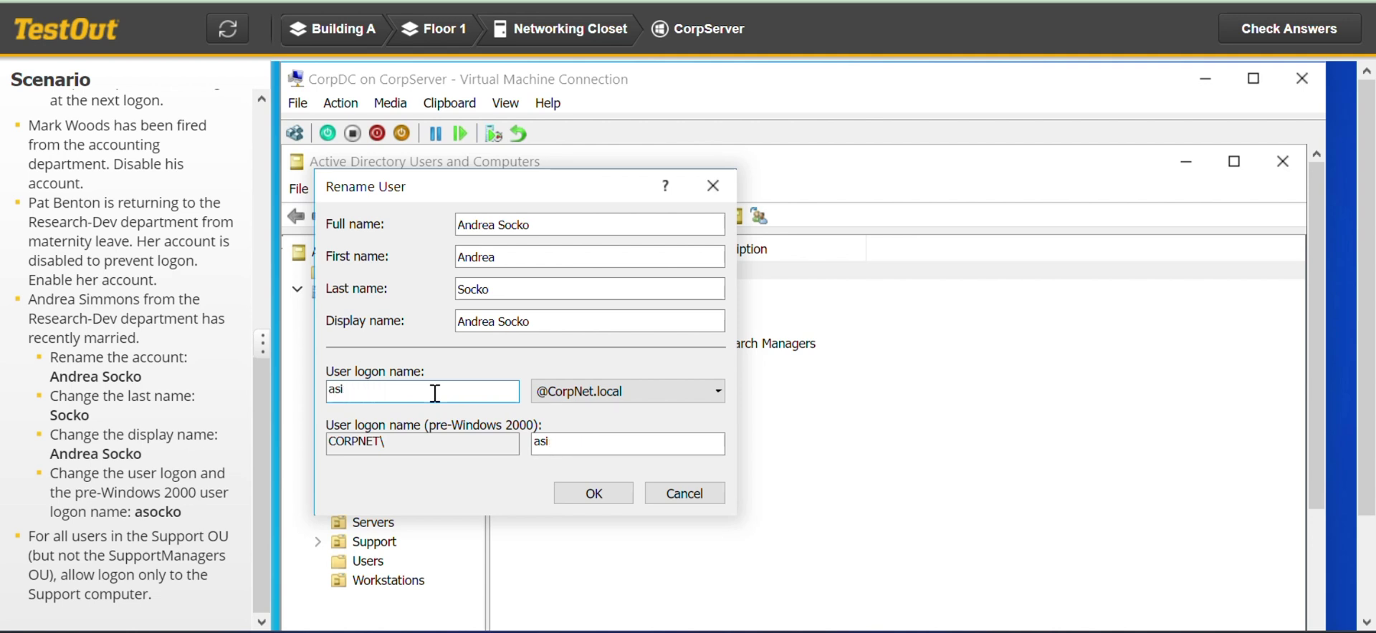
text(ocko)
click(625, 443)
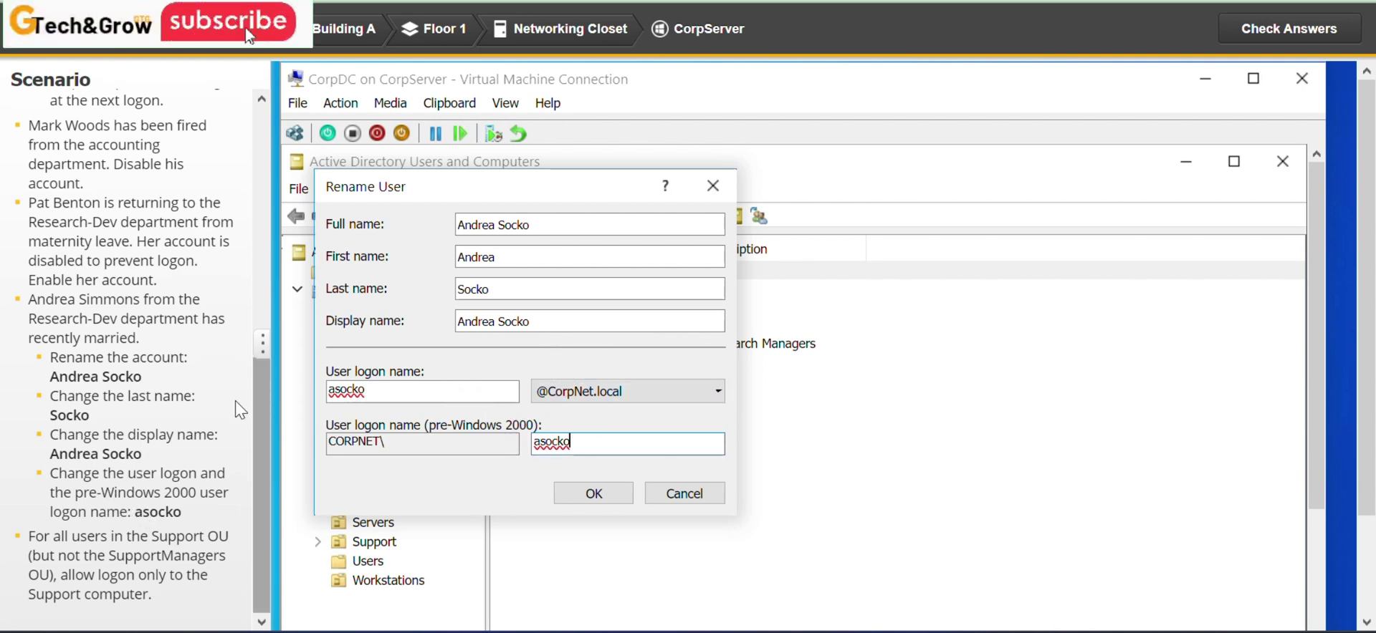
click(594, 494)
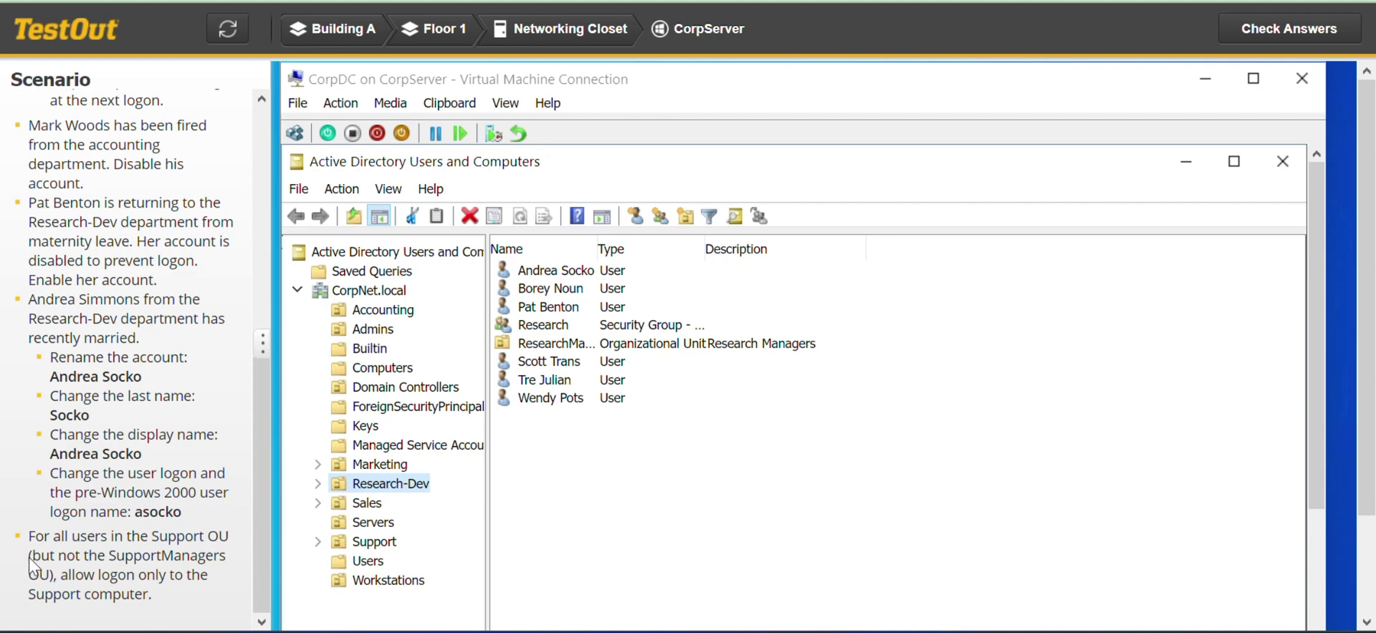
Select both user accounts directly in the Support OU and open their shared account properties.
click(360, 548)
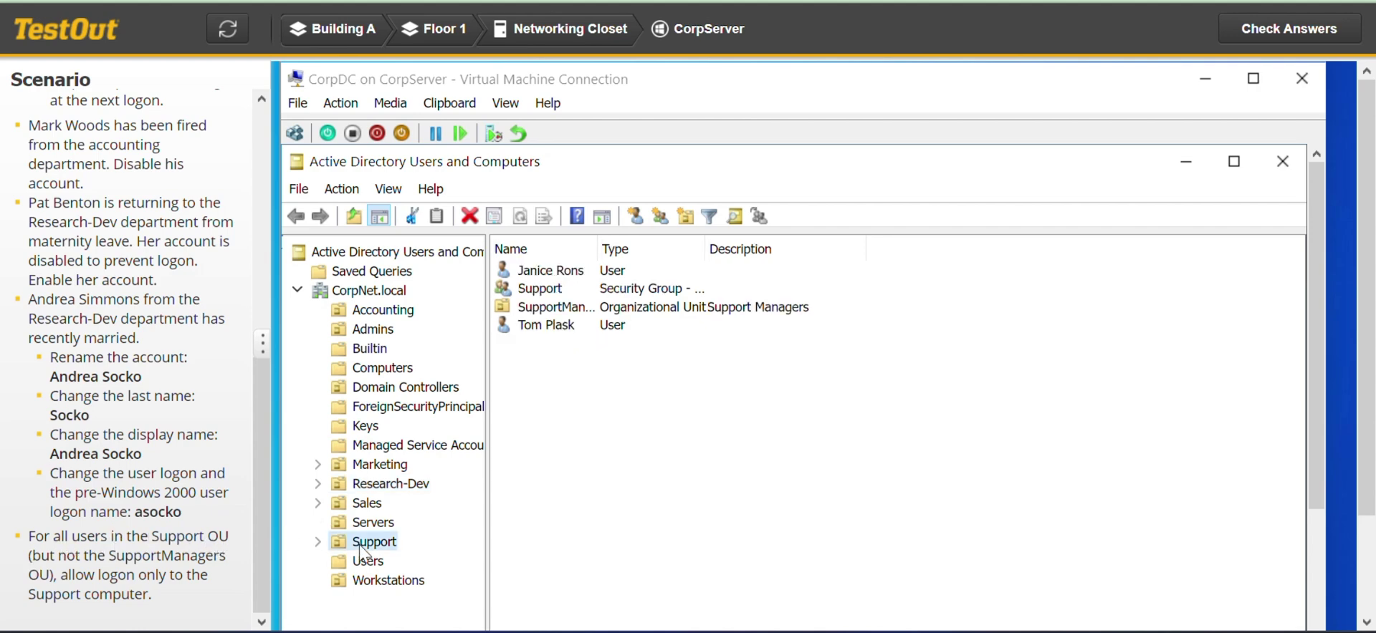
click(618, 276)
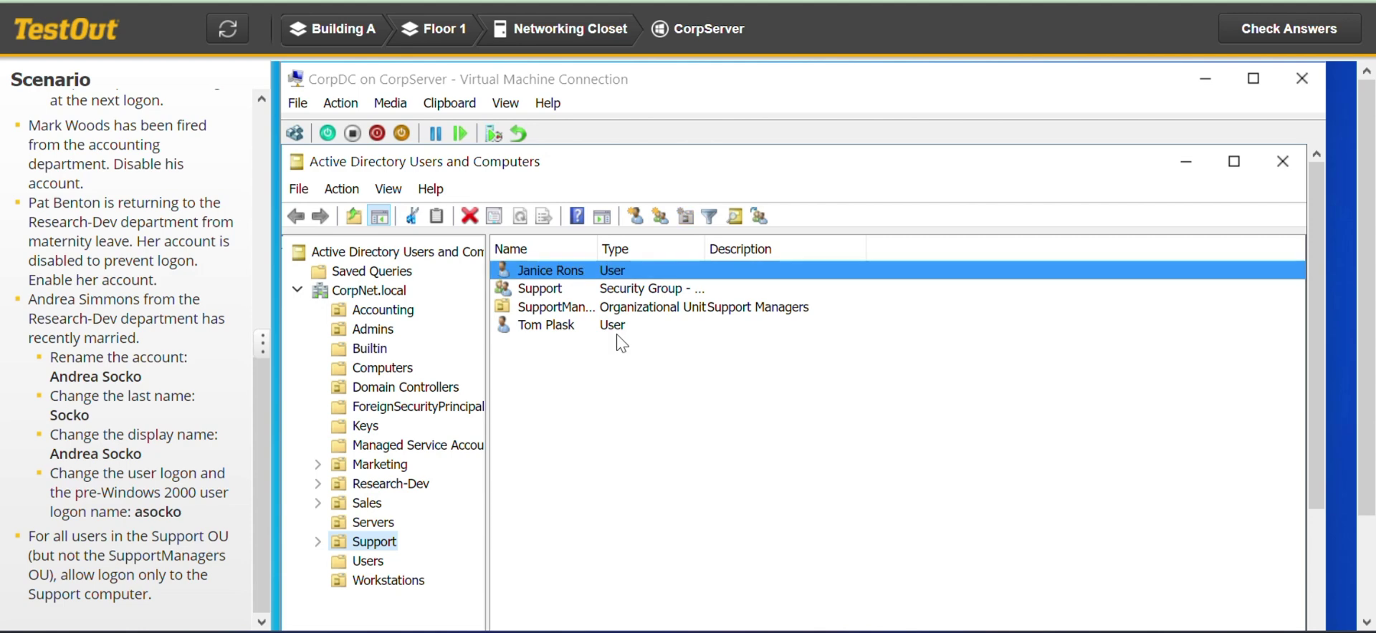
click(618, 326)
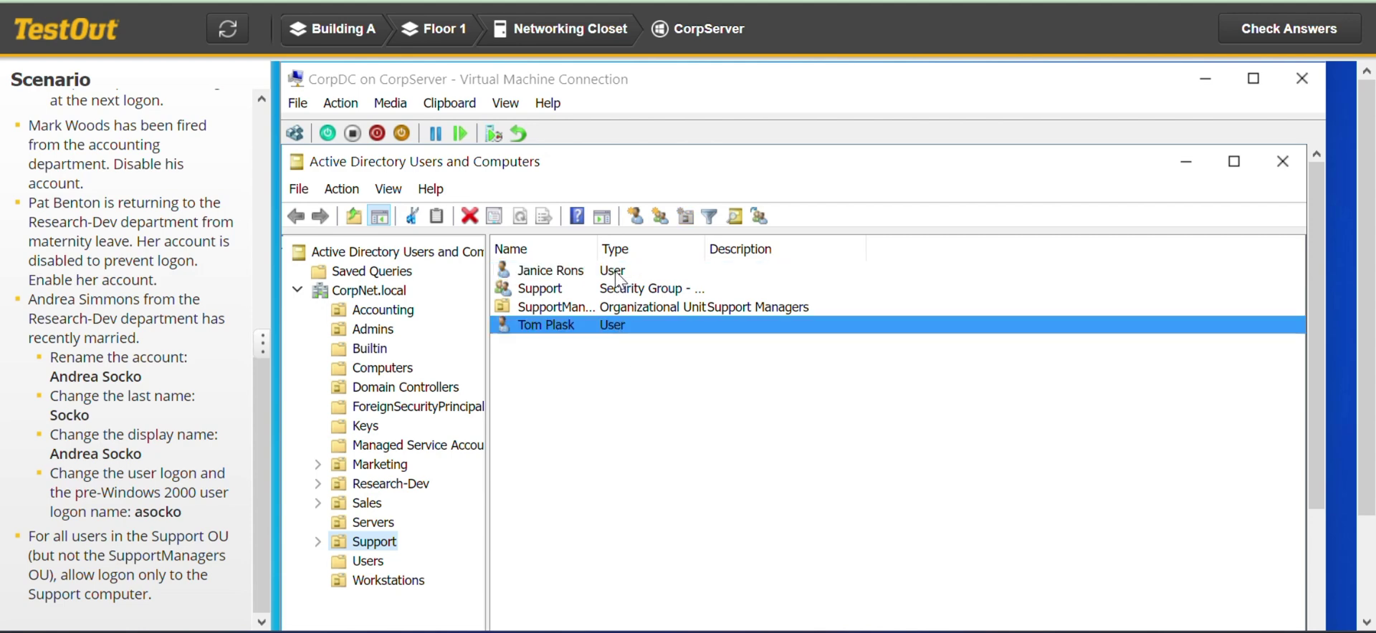
click(615, 272)
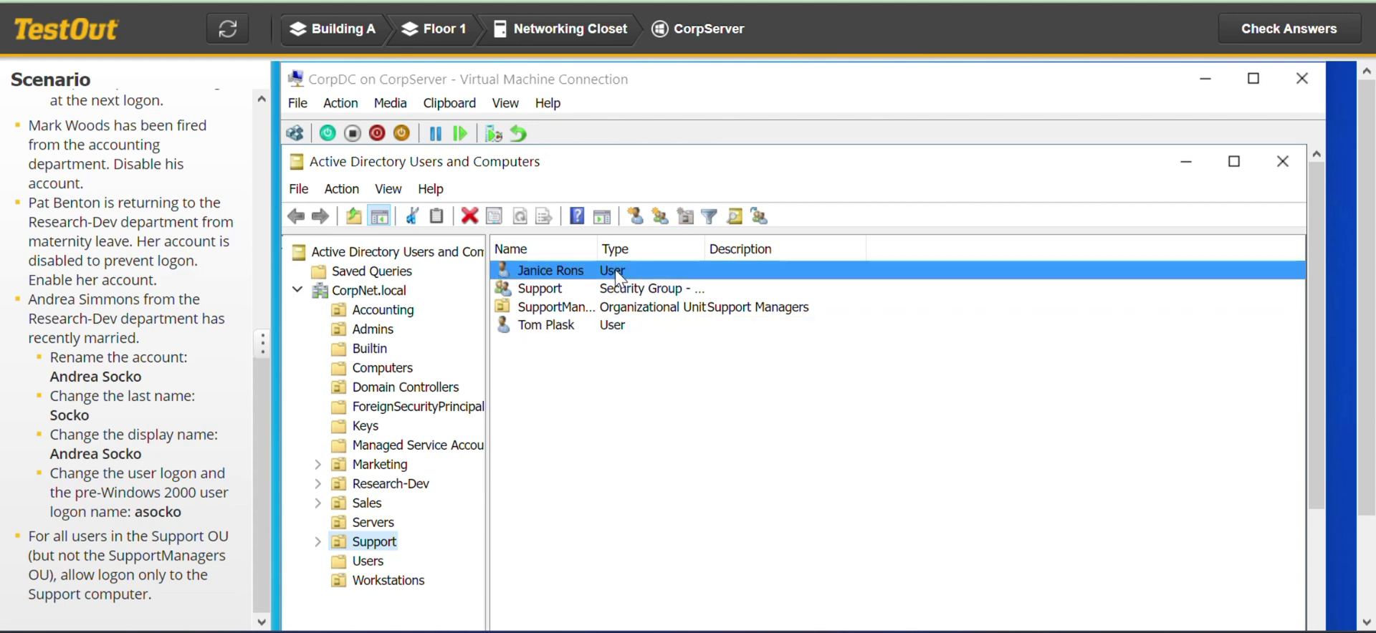
ctrl+click(594, 326)
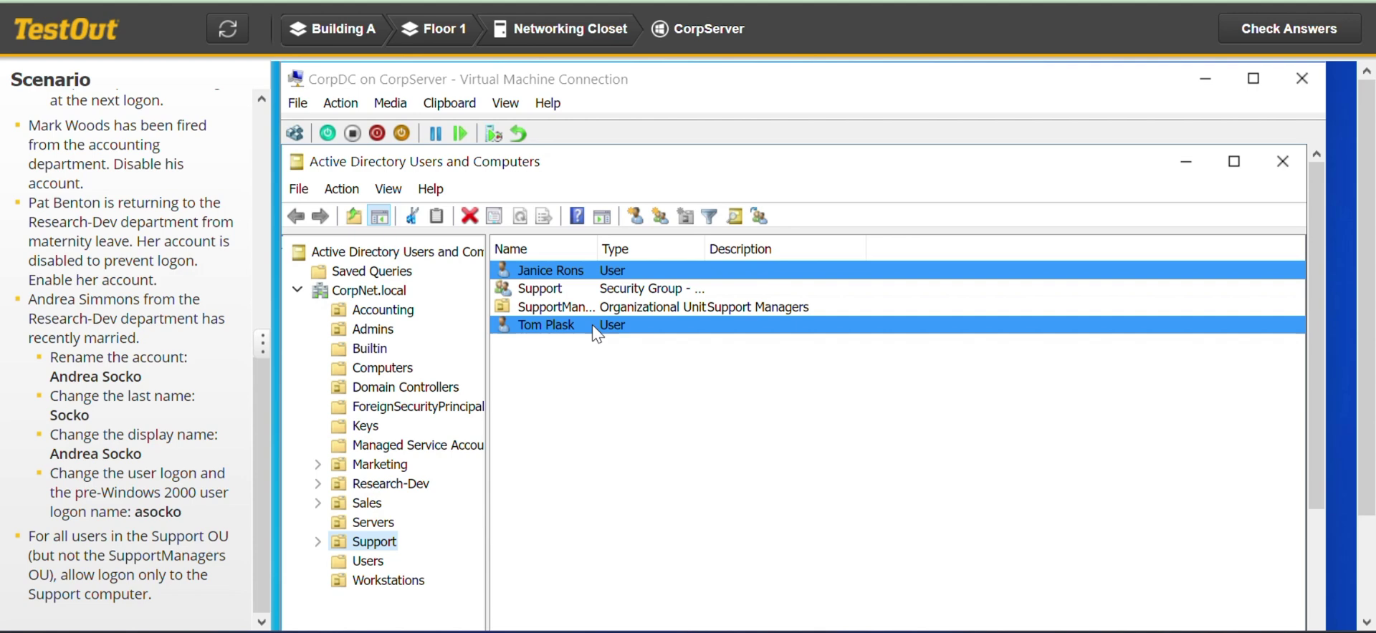
right_click(594, 332)
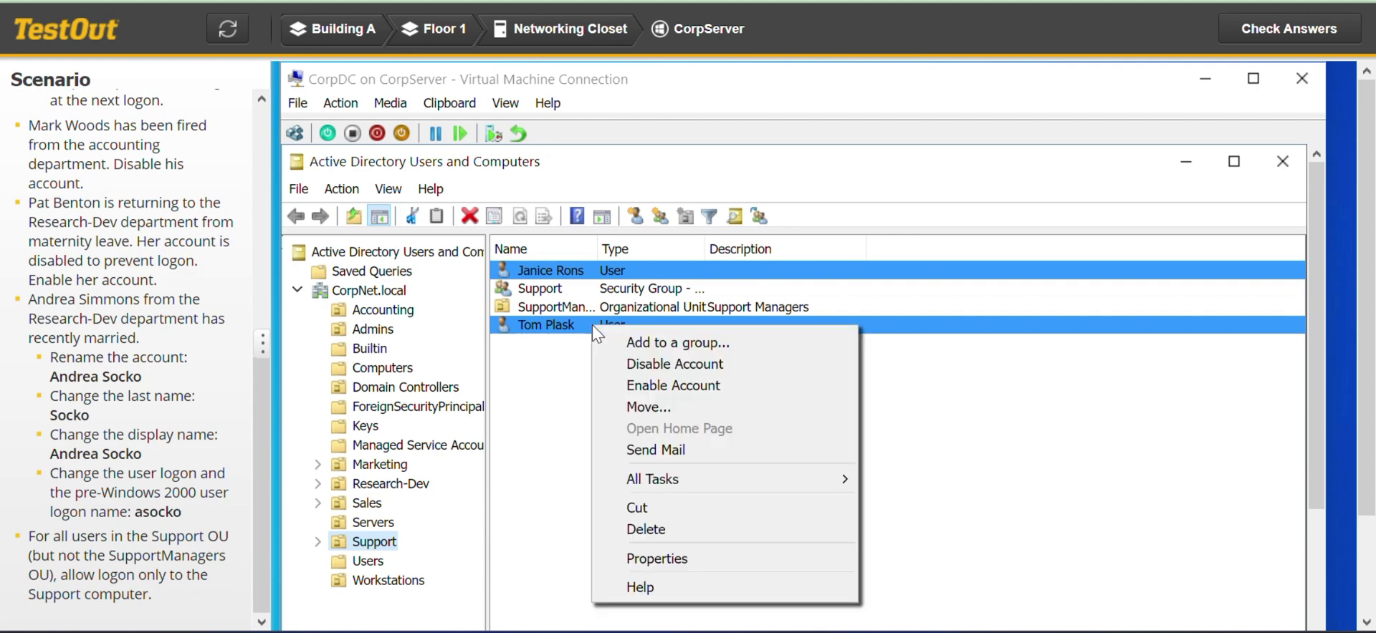
click(725, 562)
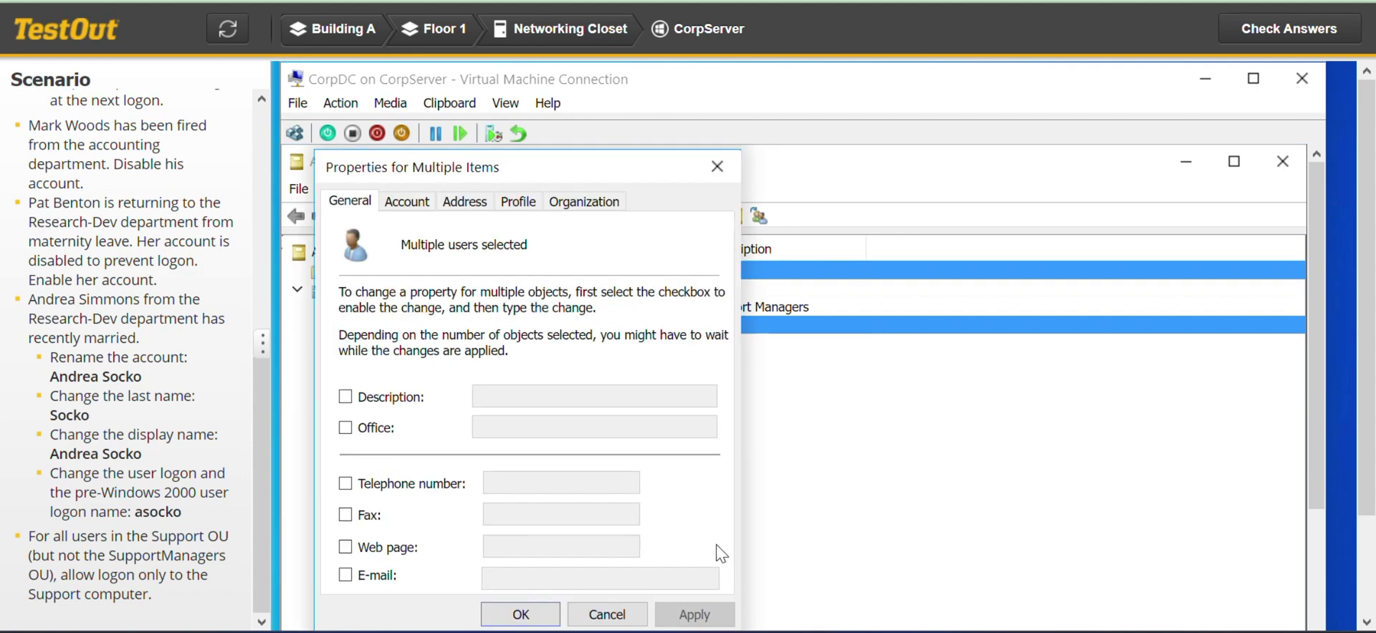
click(402, 207)
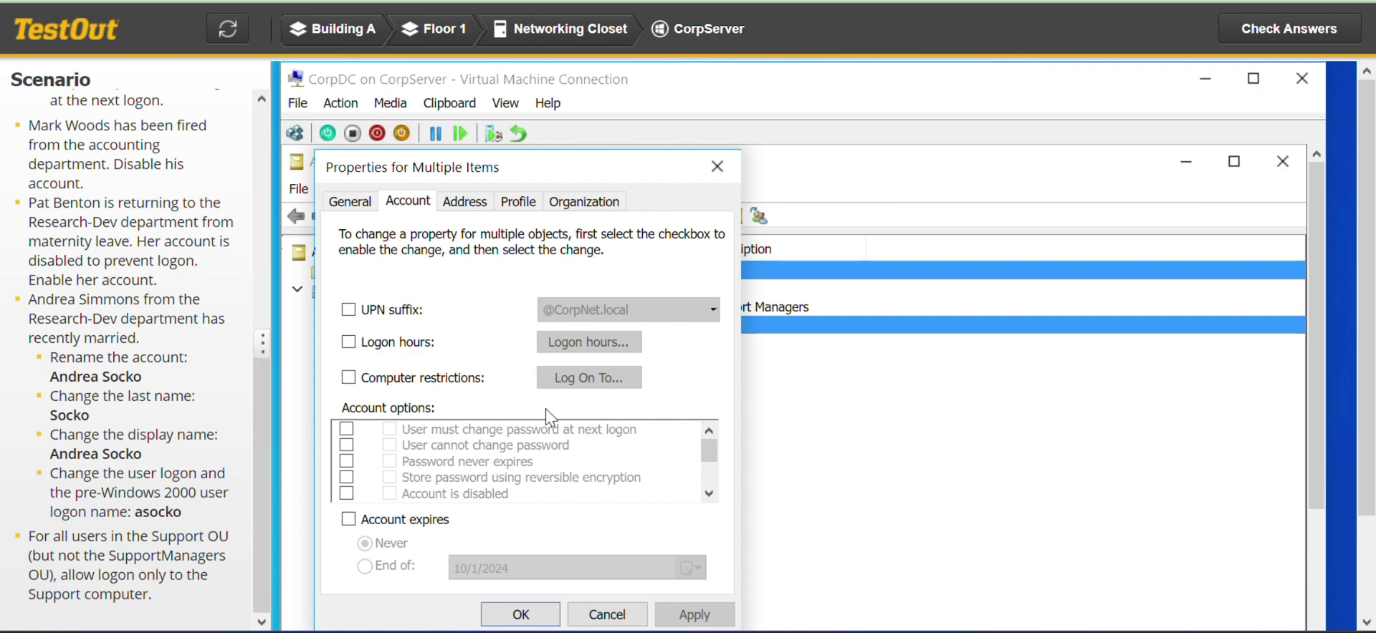
Enable computer restrictions for both Support users and allow them to log on only to the computer Support.
click(358, 375)
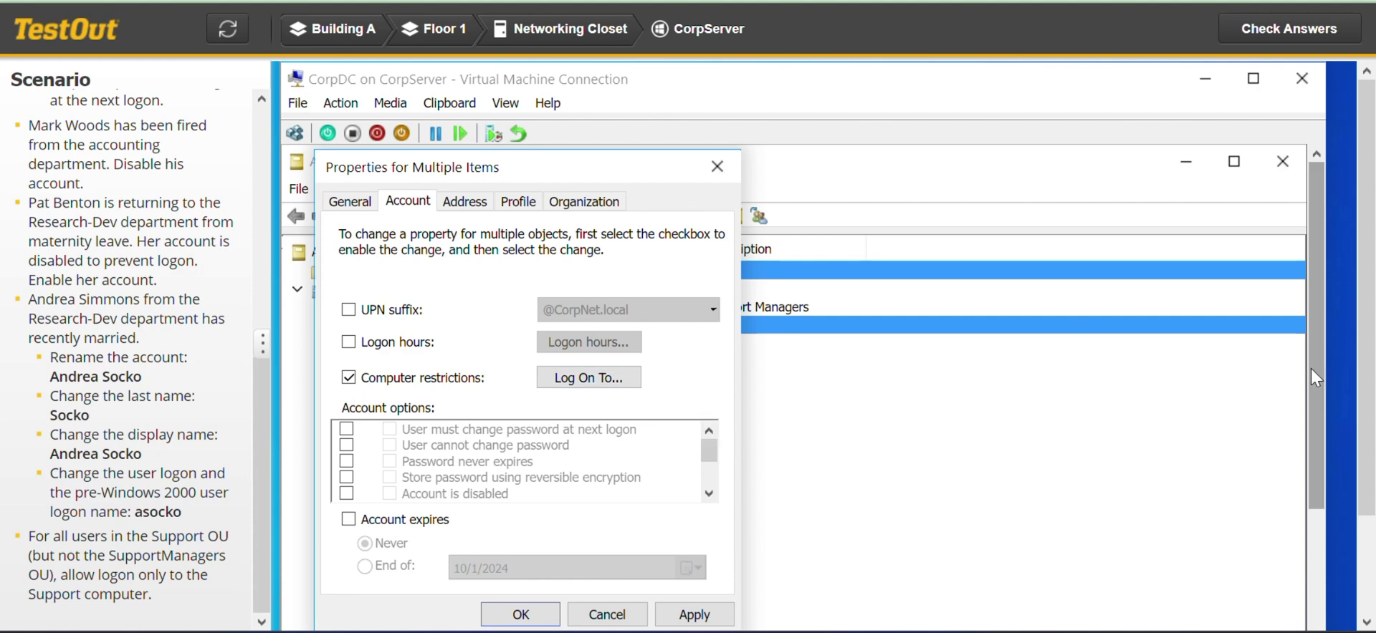
scroll(1310, 369, down, 1)
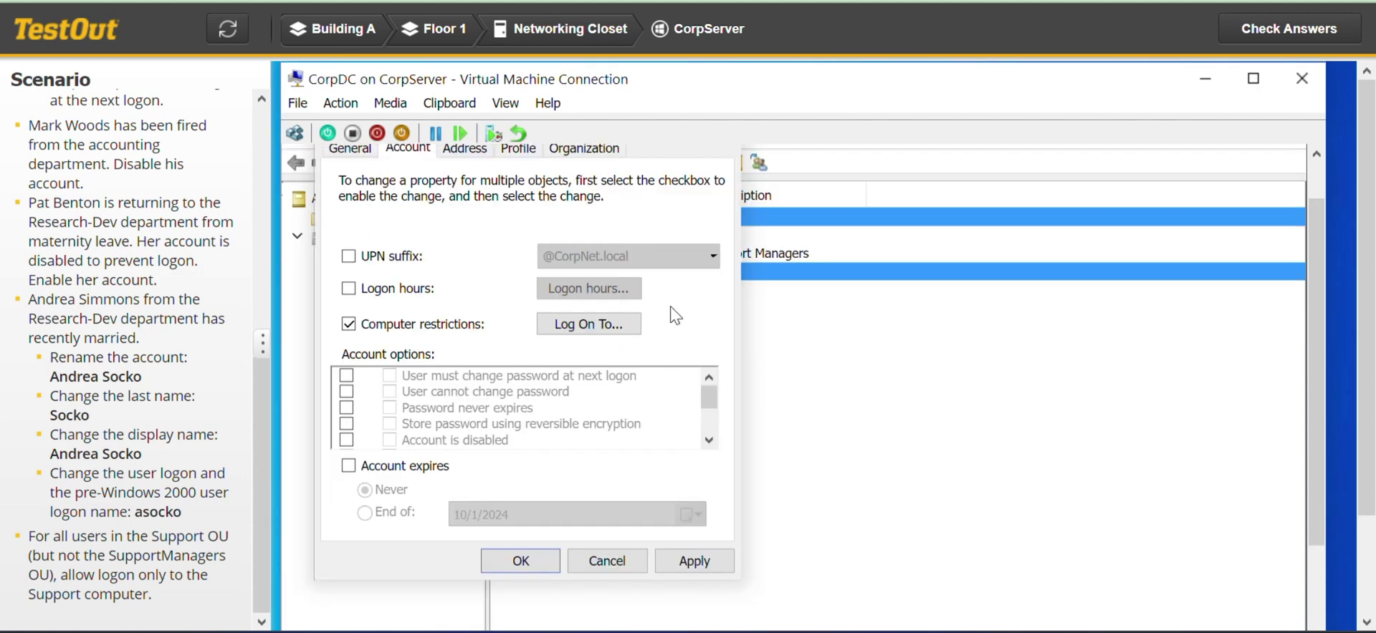
click(620, 326)
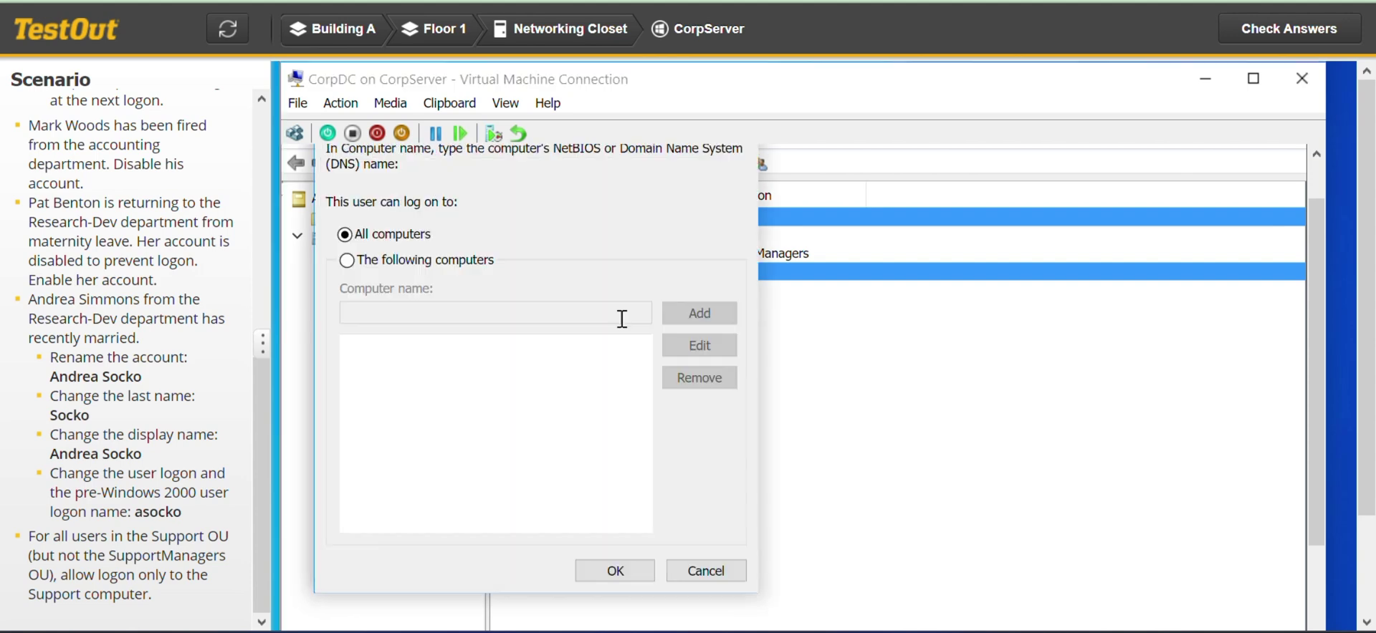
click(344, 262)
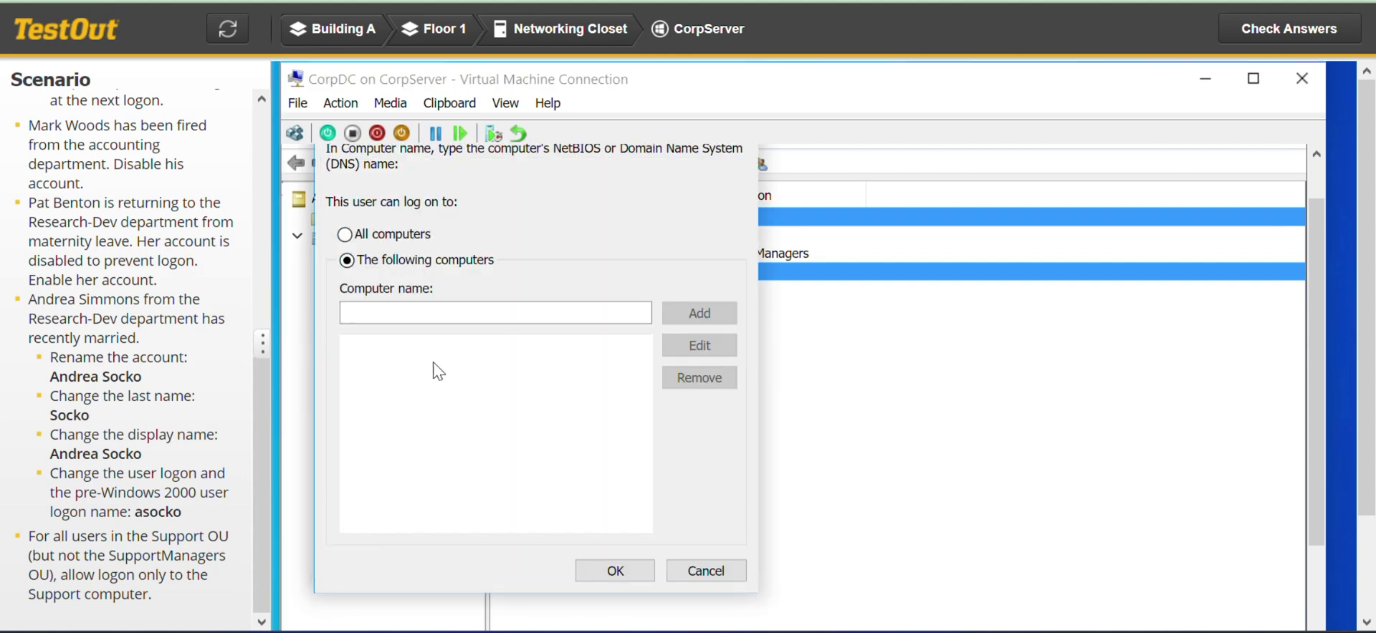
click(416, 310)
text(Support)
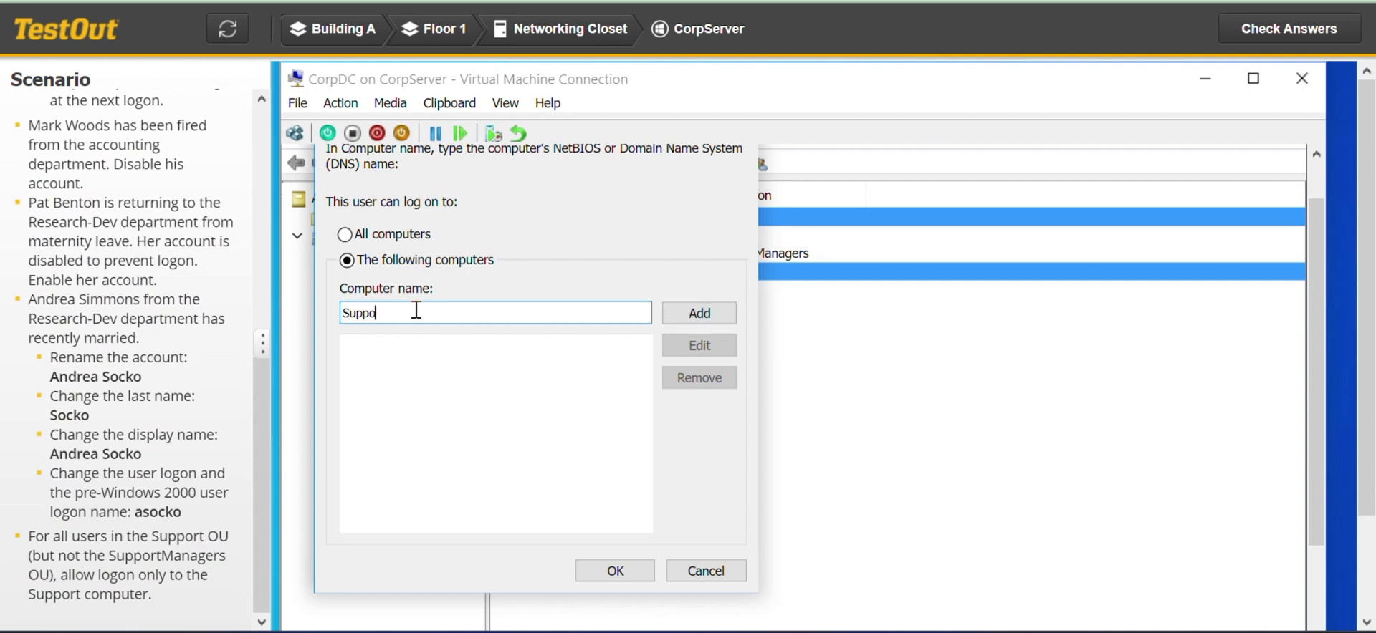
click(694, 319)
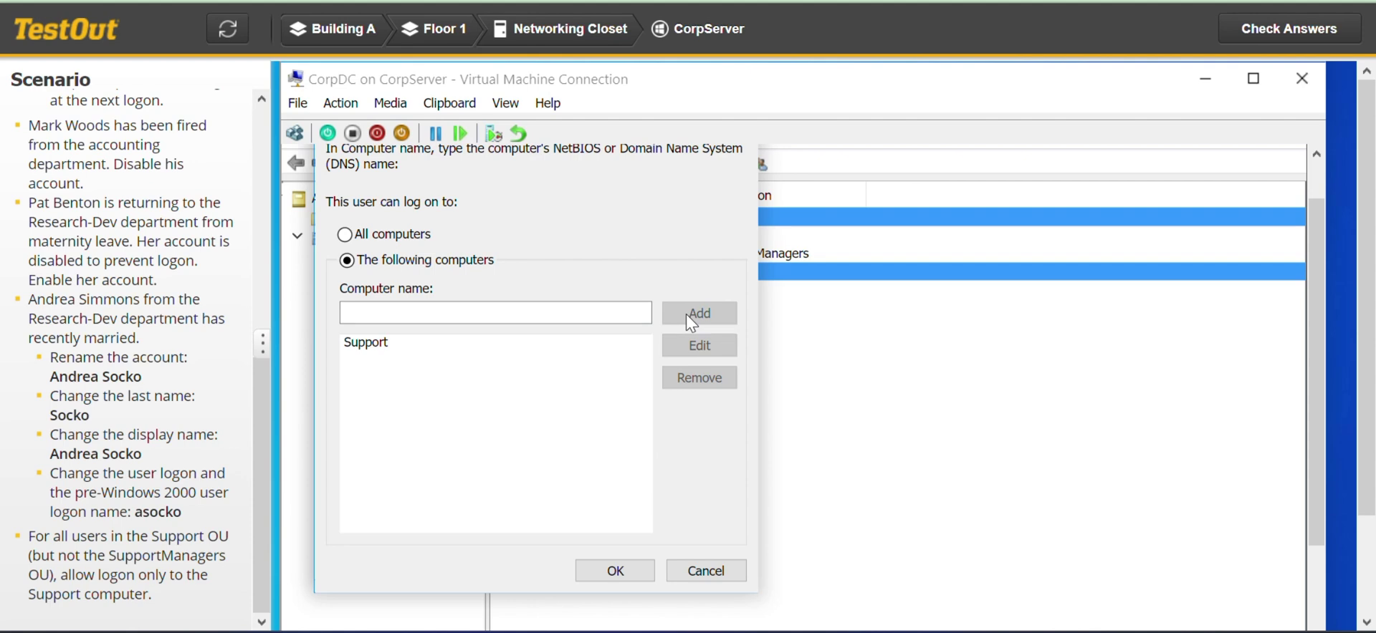
click(640, 575)
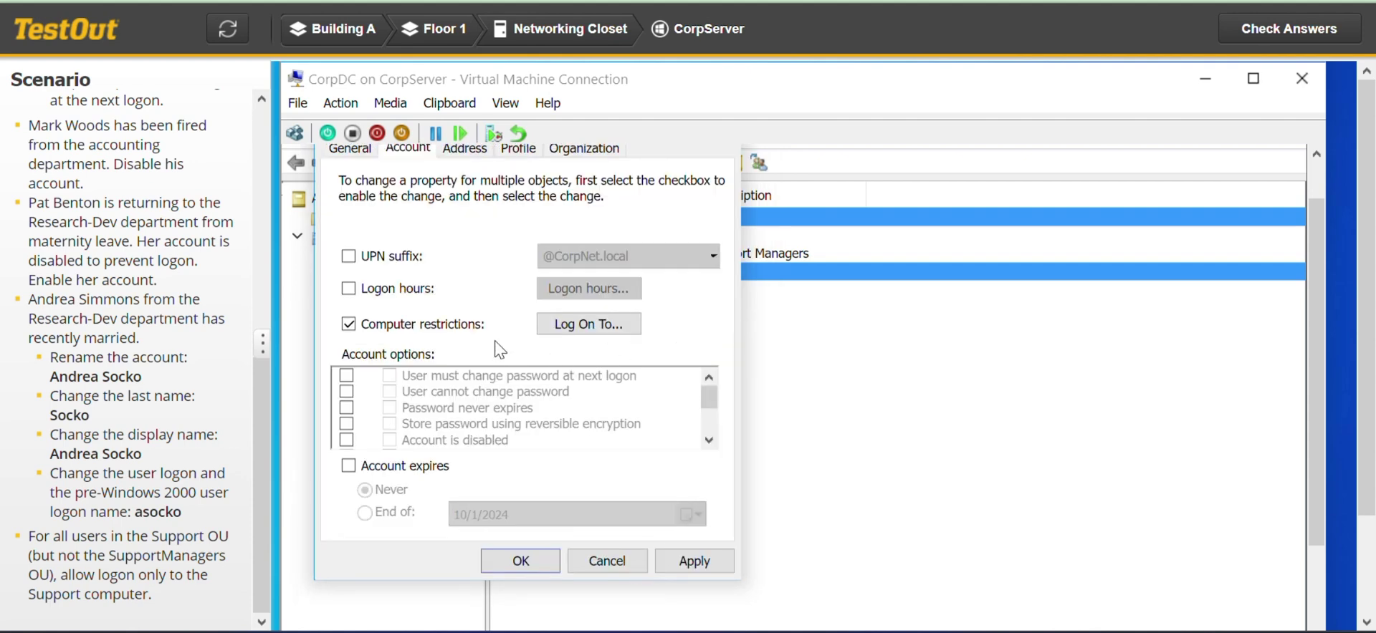
click(520, 562)
click(838, 427)
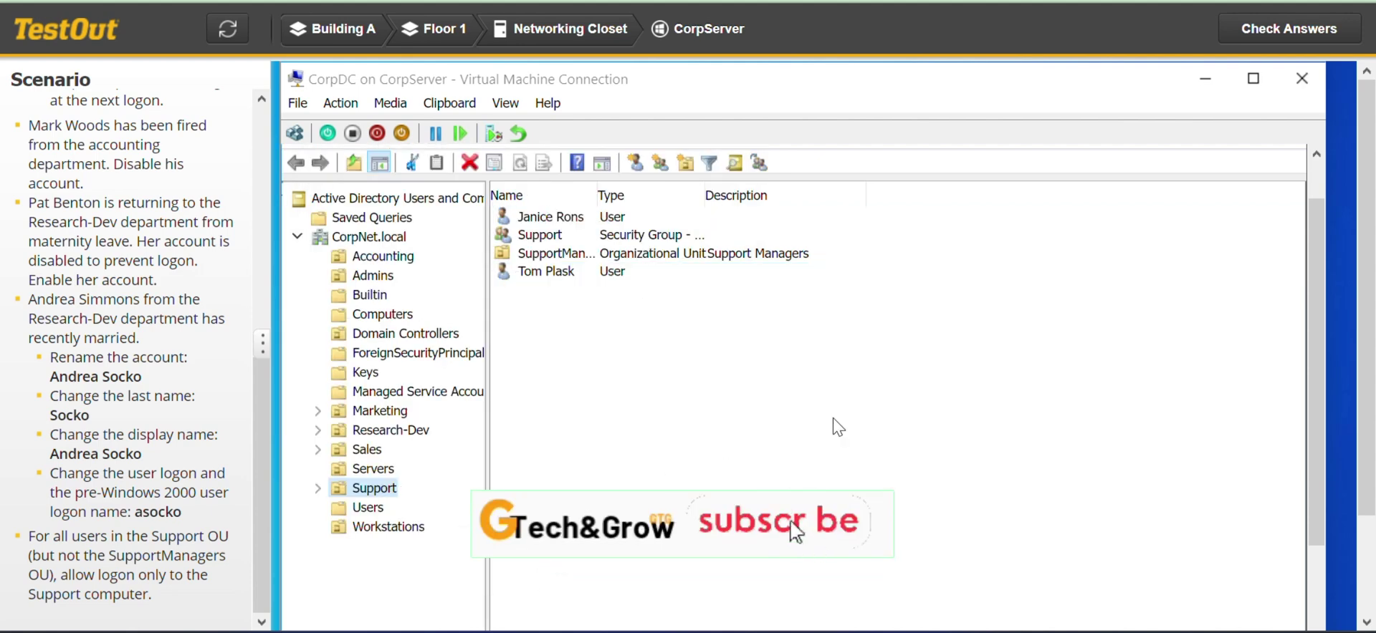
Check the lab answers, review the list of required actions, and submit the lab for scoring.
click(1304, 27)
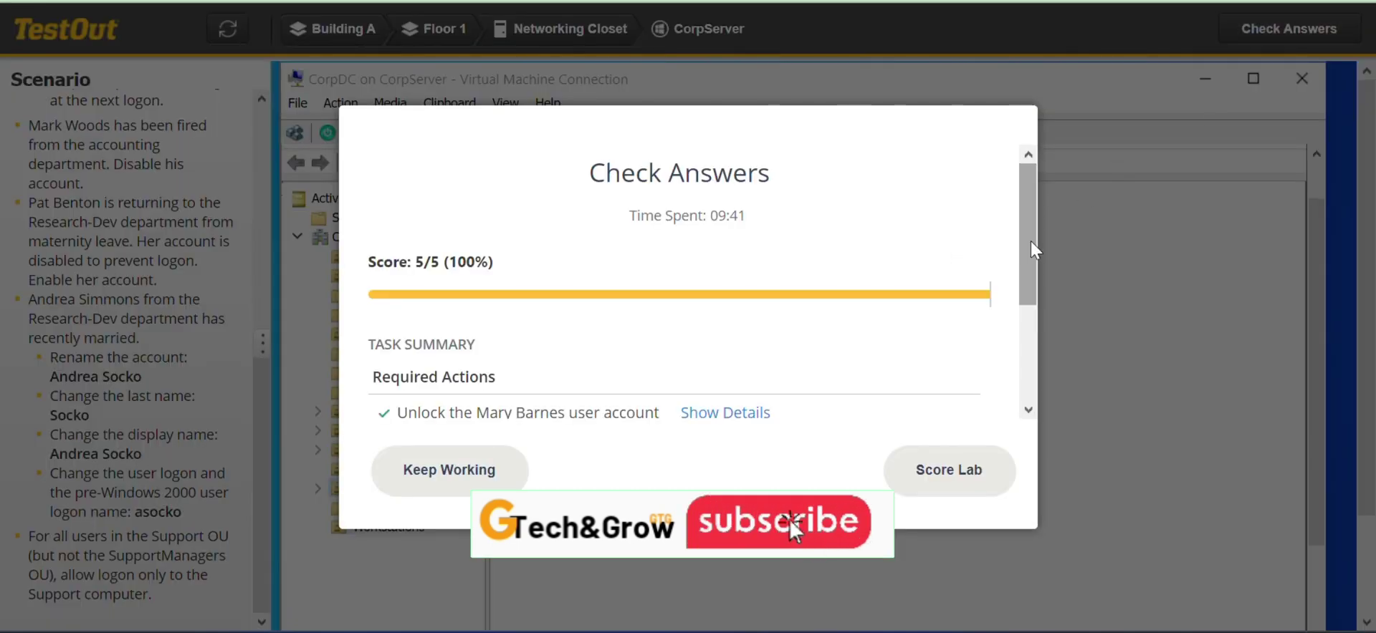
scroll(1032, 250, down, 3)
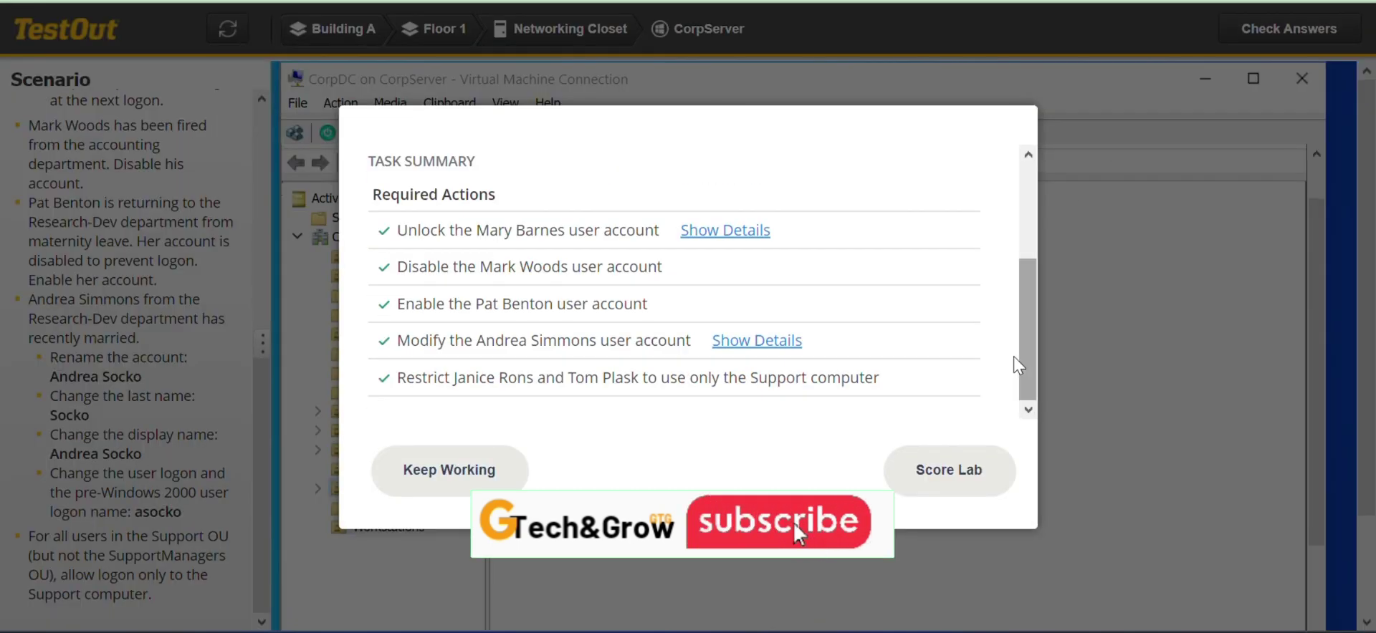
click(975, 471)
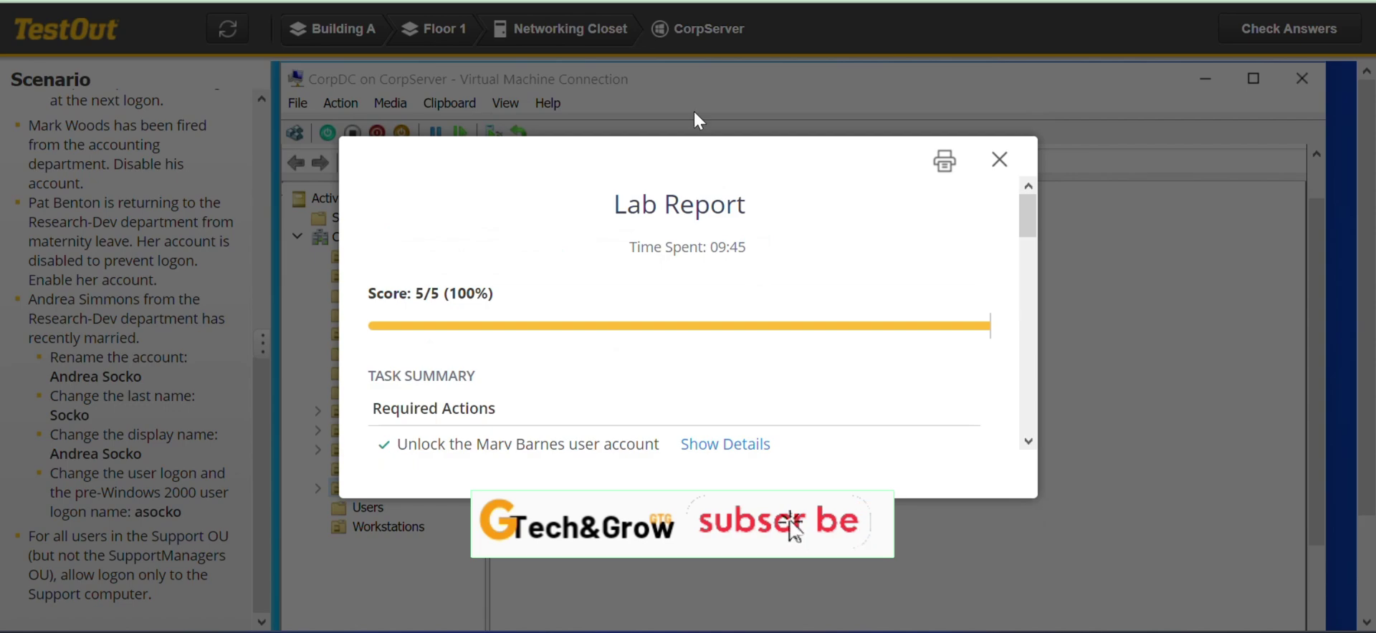